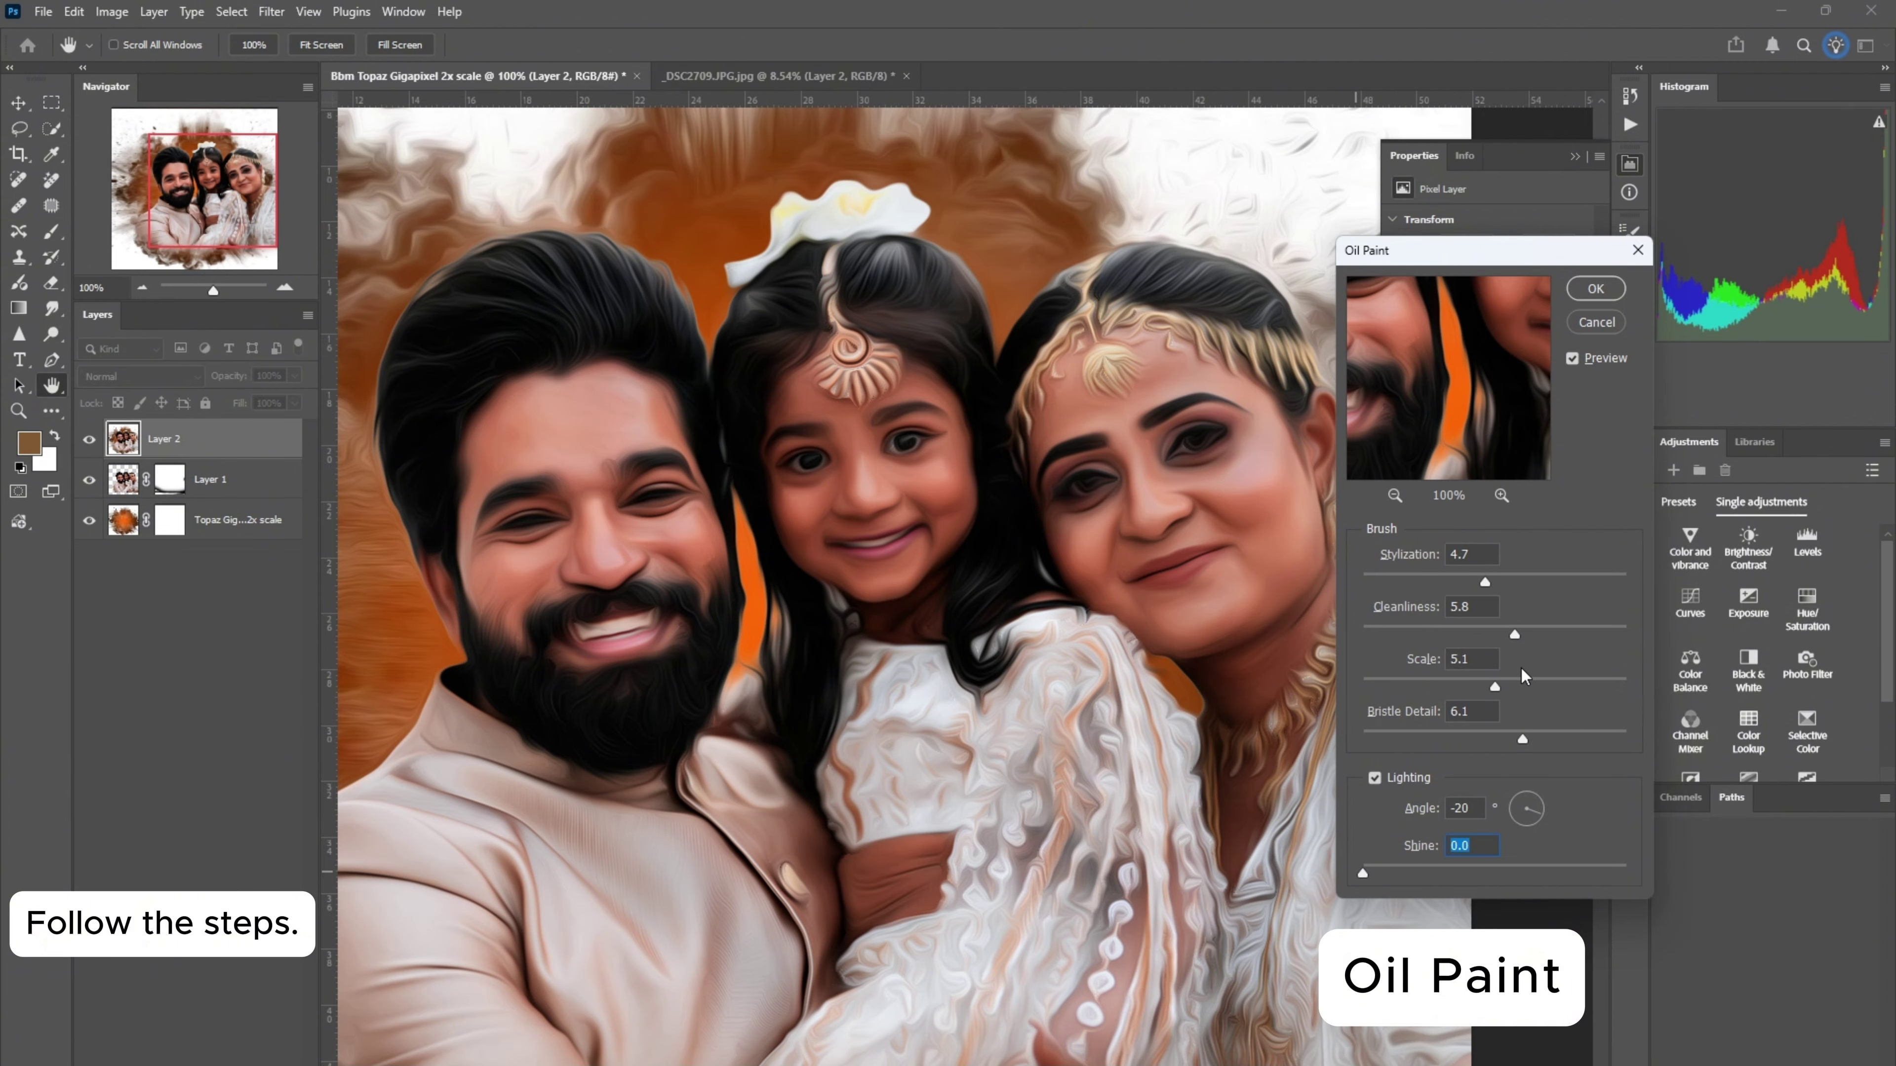
Set the Oil Paint filter to Stylization 3.0, Cleanliness 3.3, Scale 3.9 and Bristle Detail 1.8
{"action": "left_click_drag", "start_coordinate": [1490, 685], "coordinate": [1446, 580]}
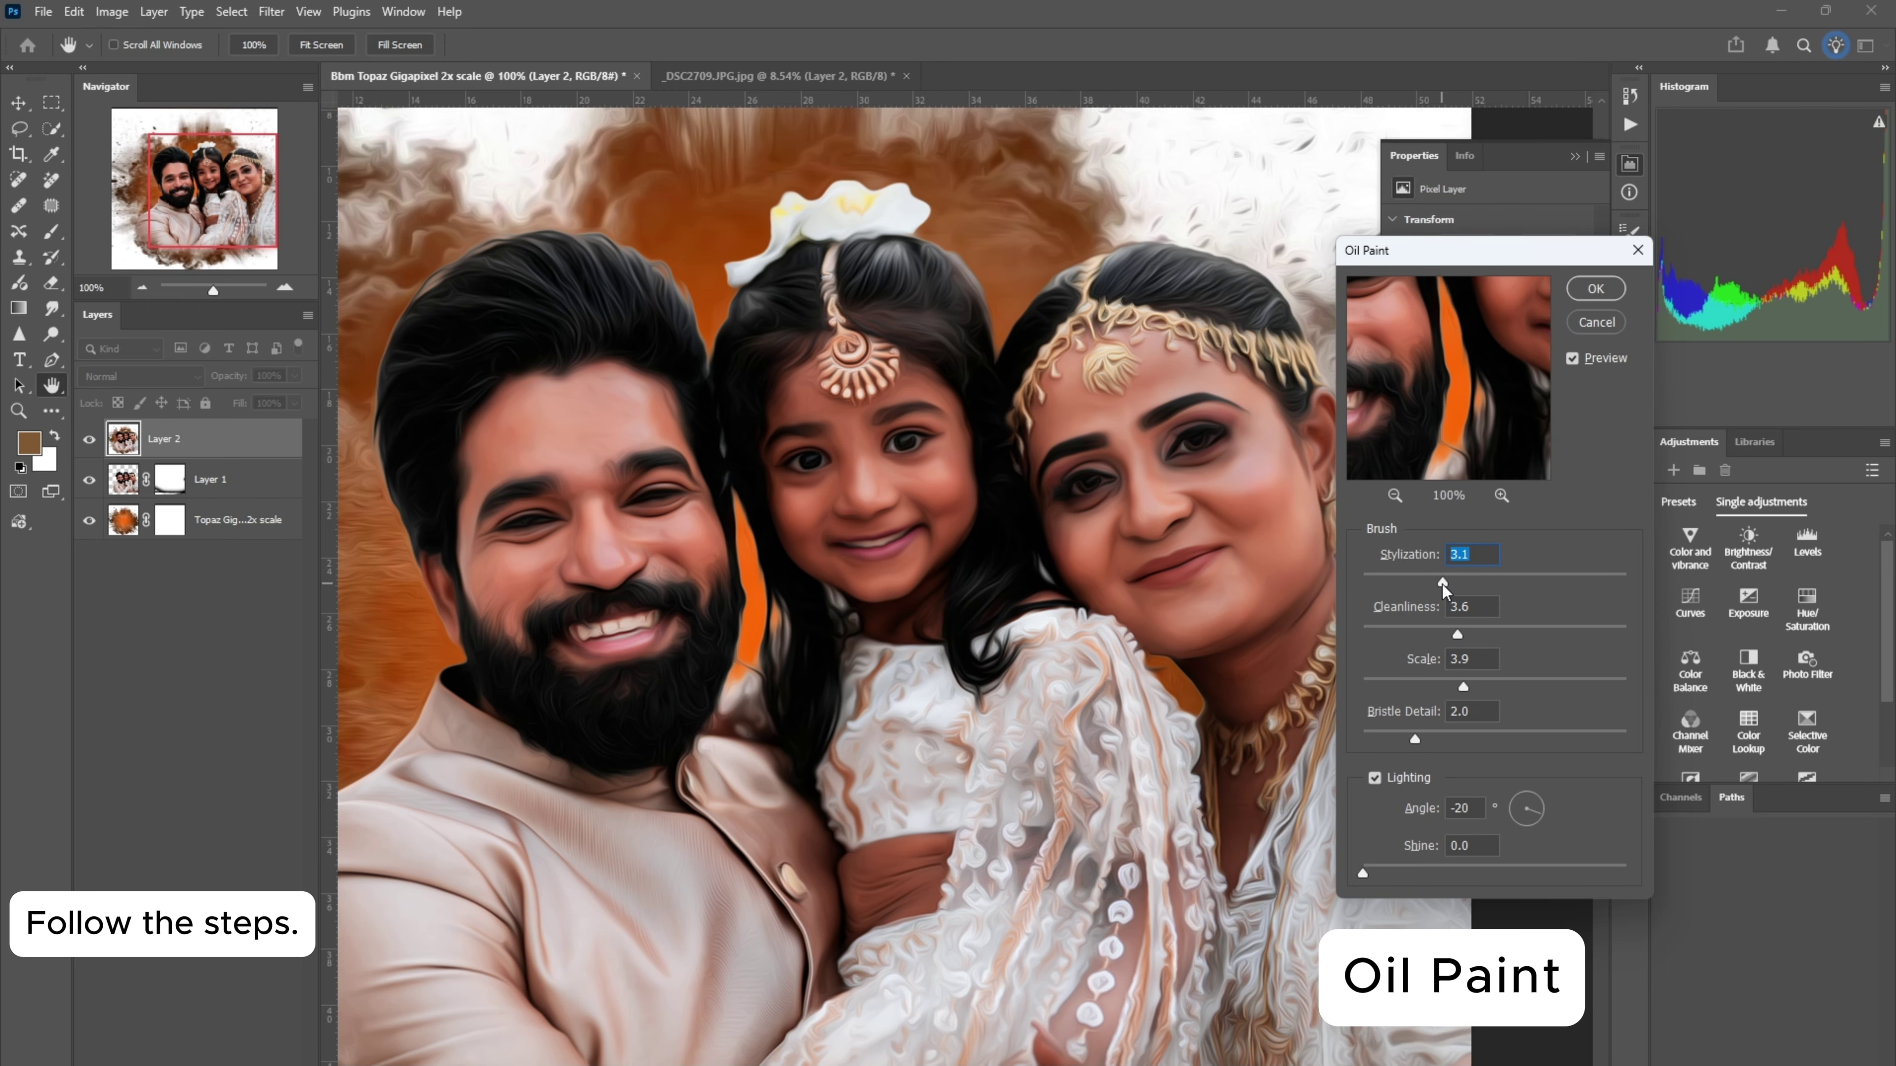
{"action": "left_click_drag", "start_coordinate": [1416, 738], "coordinate": [1410, 738]}
{"action": "left_click_drag", "start_coordinate": [1458, 633], "coordinate": [1452, 636]}
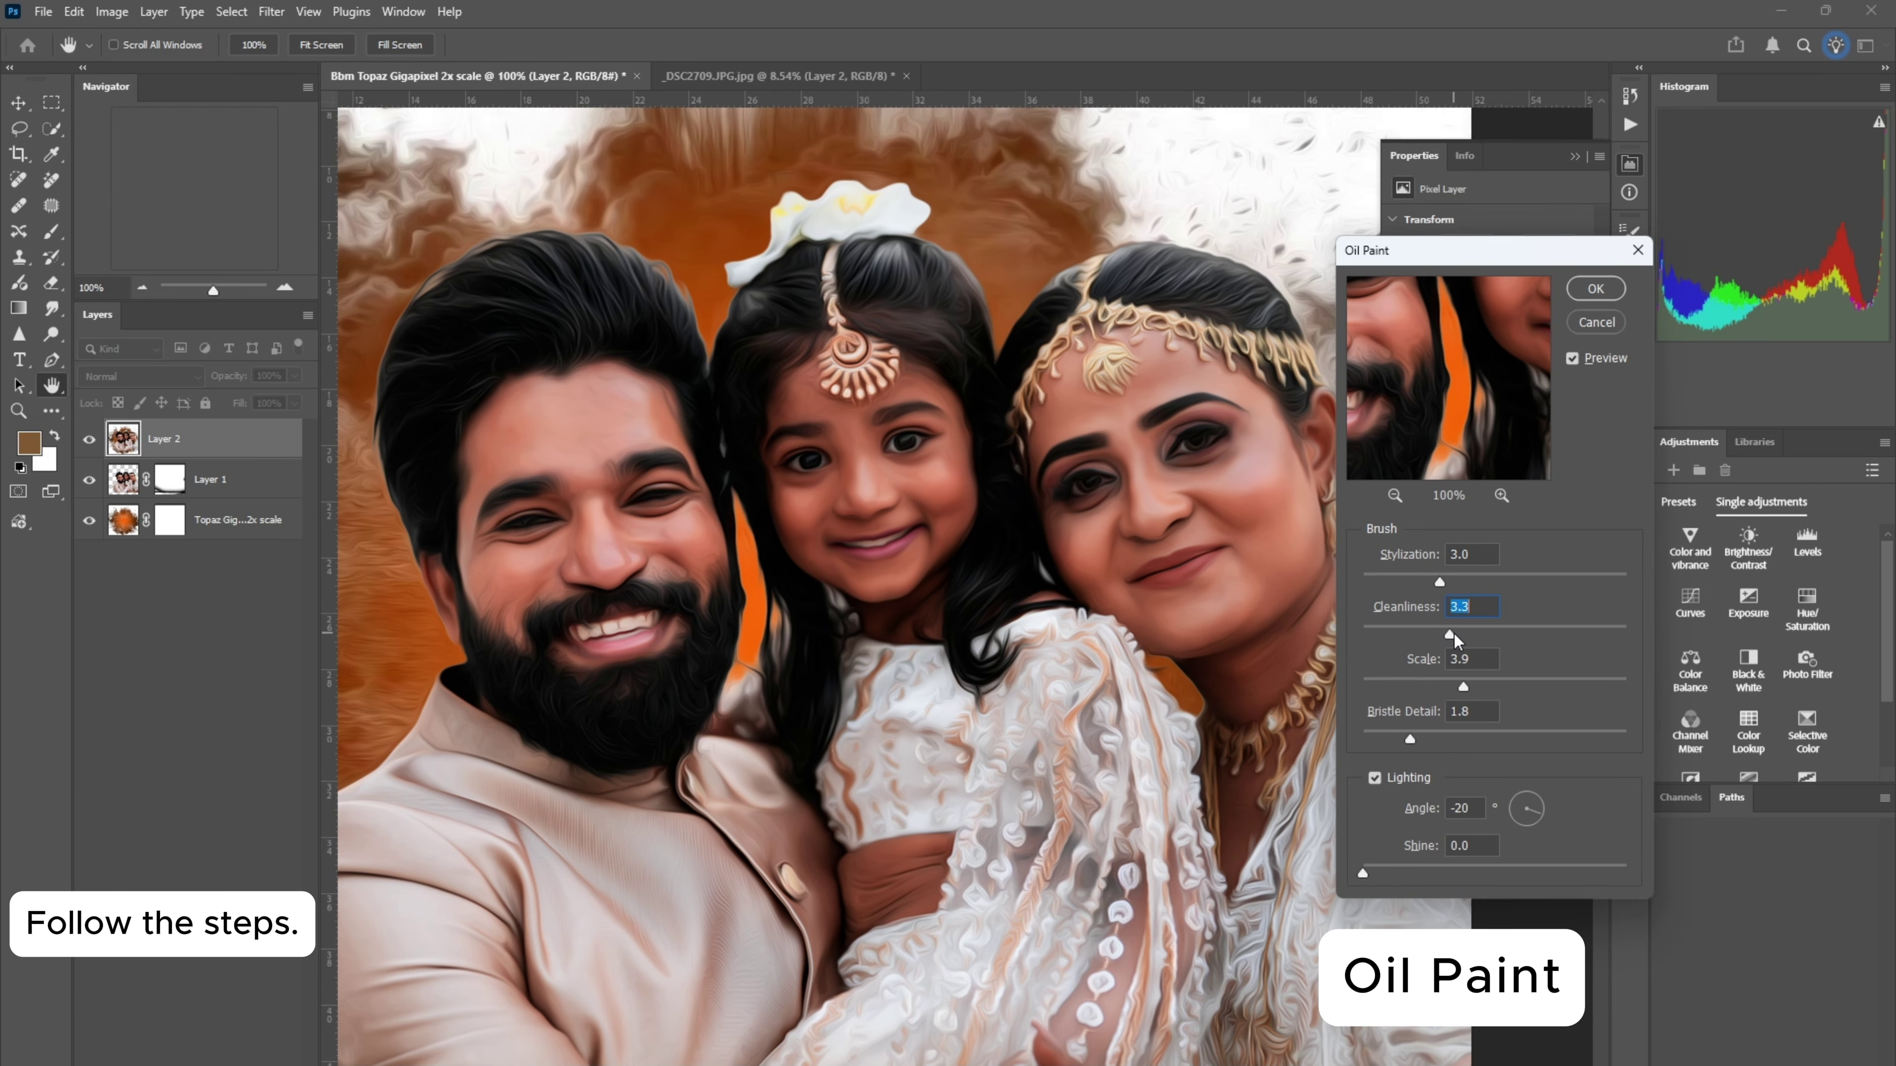
{"action": "left_click", "coordinate": [631, 440], "text": "ctrl"}
{"action": "left_click", "coordinate": [638, 452], "text": "alt"}
{"action": "left_click", "coordinate": [639, 452], "text": "alt"}
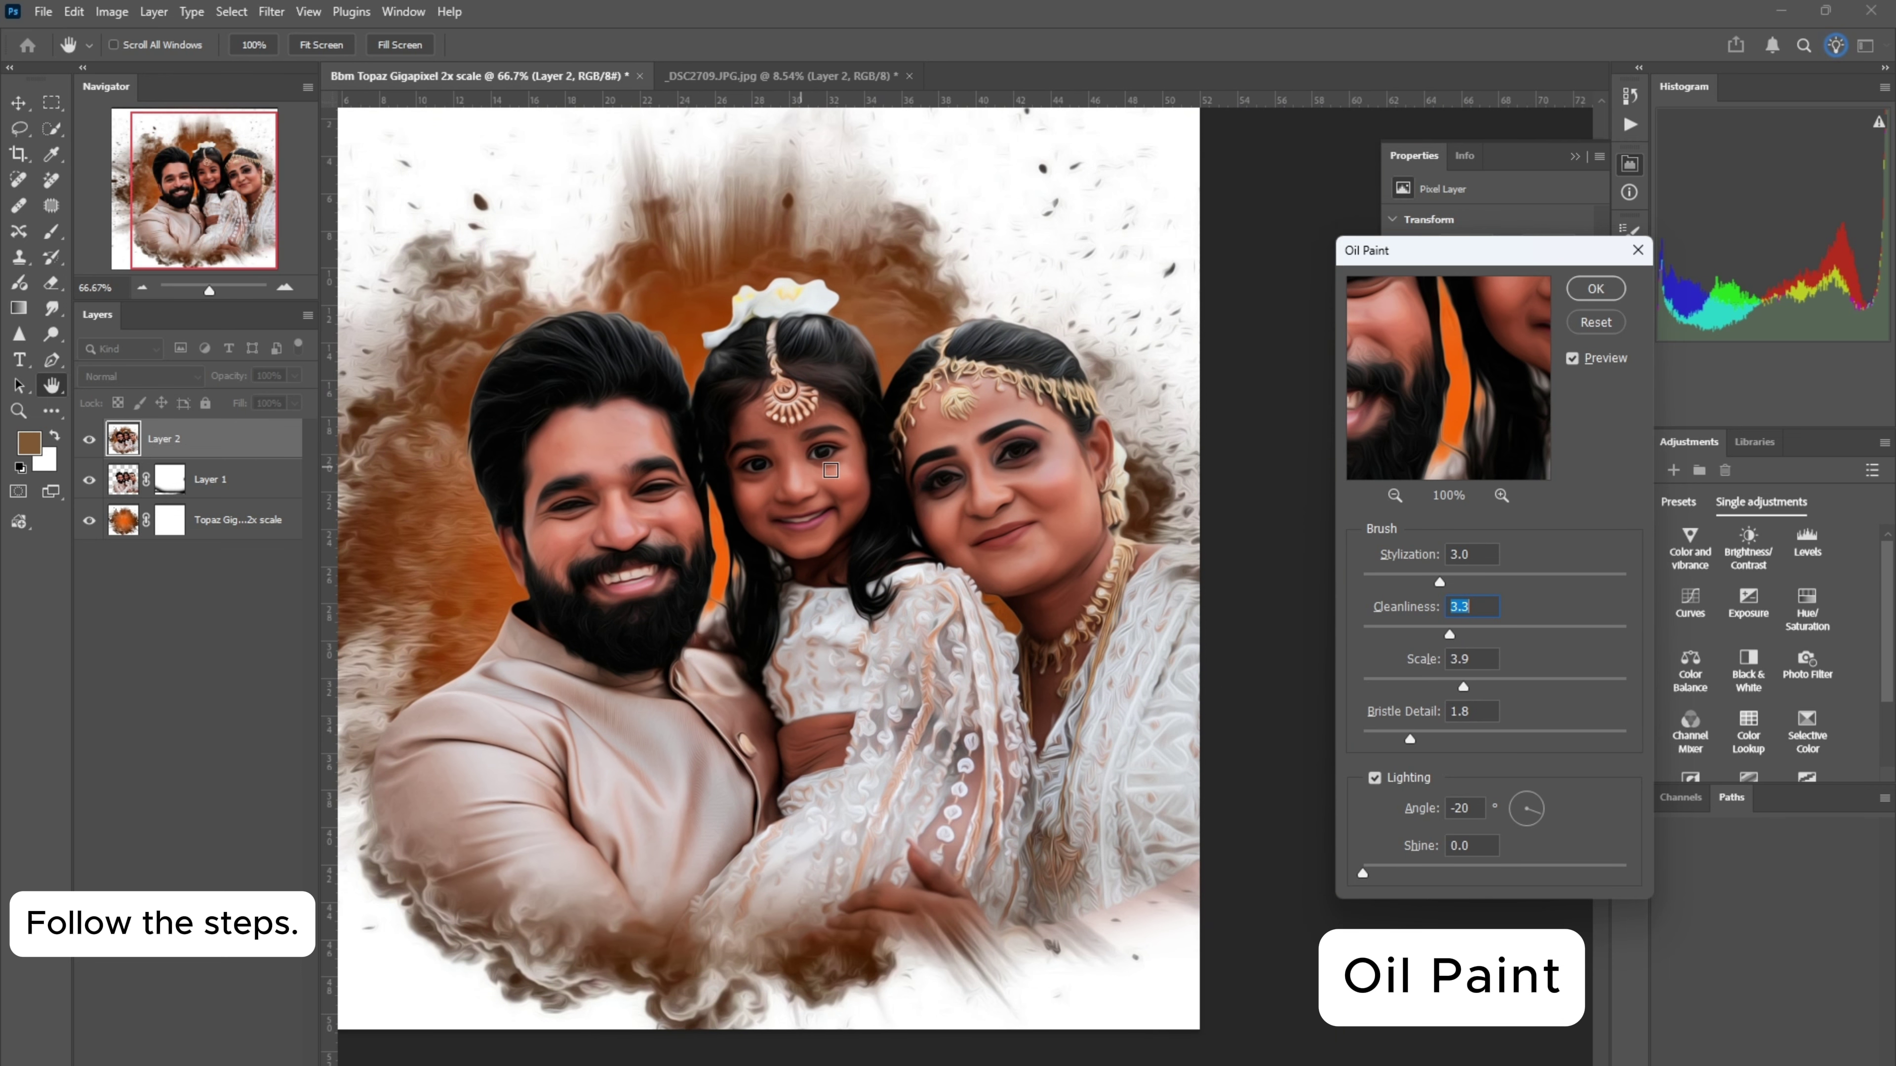
{"action": "left_click_drag", "start_coordinate": [893, 450], "coordinate": [1024, 489]}
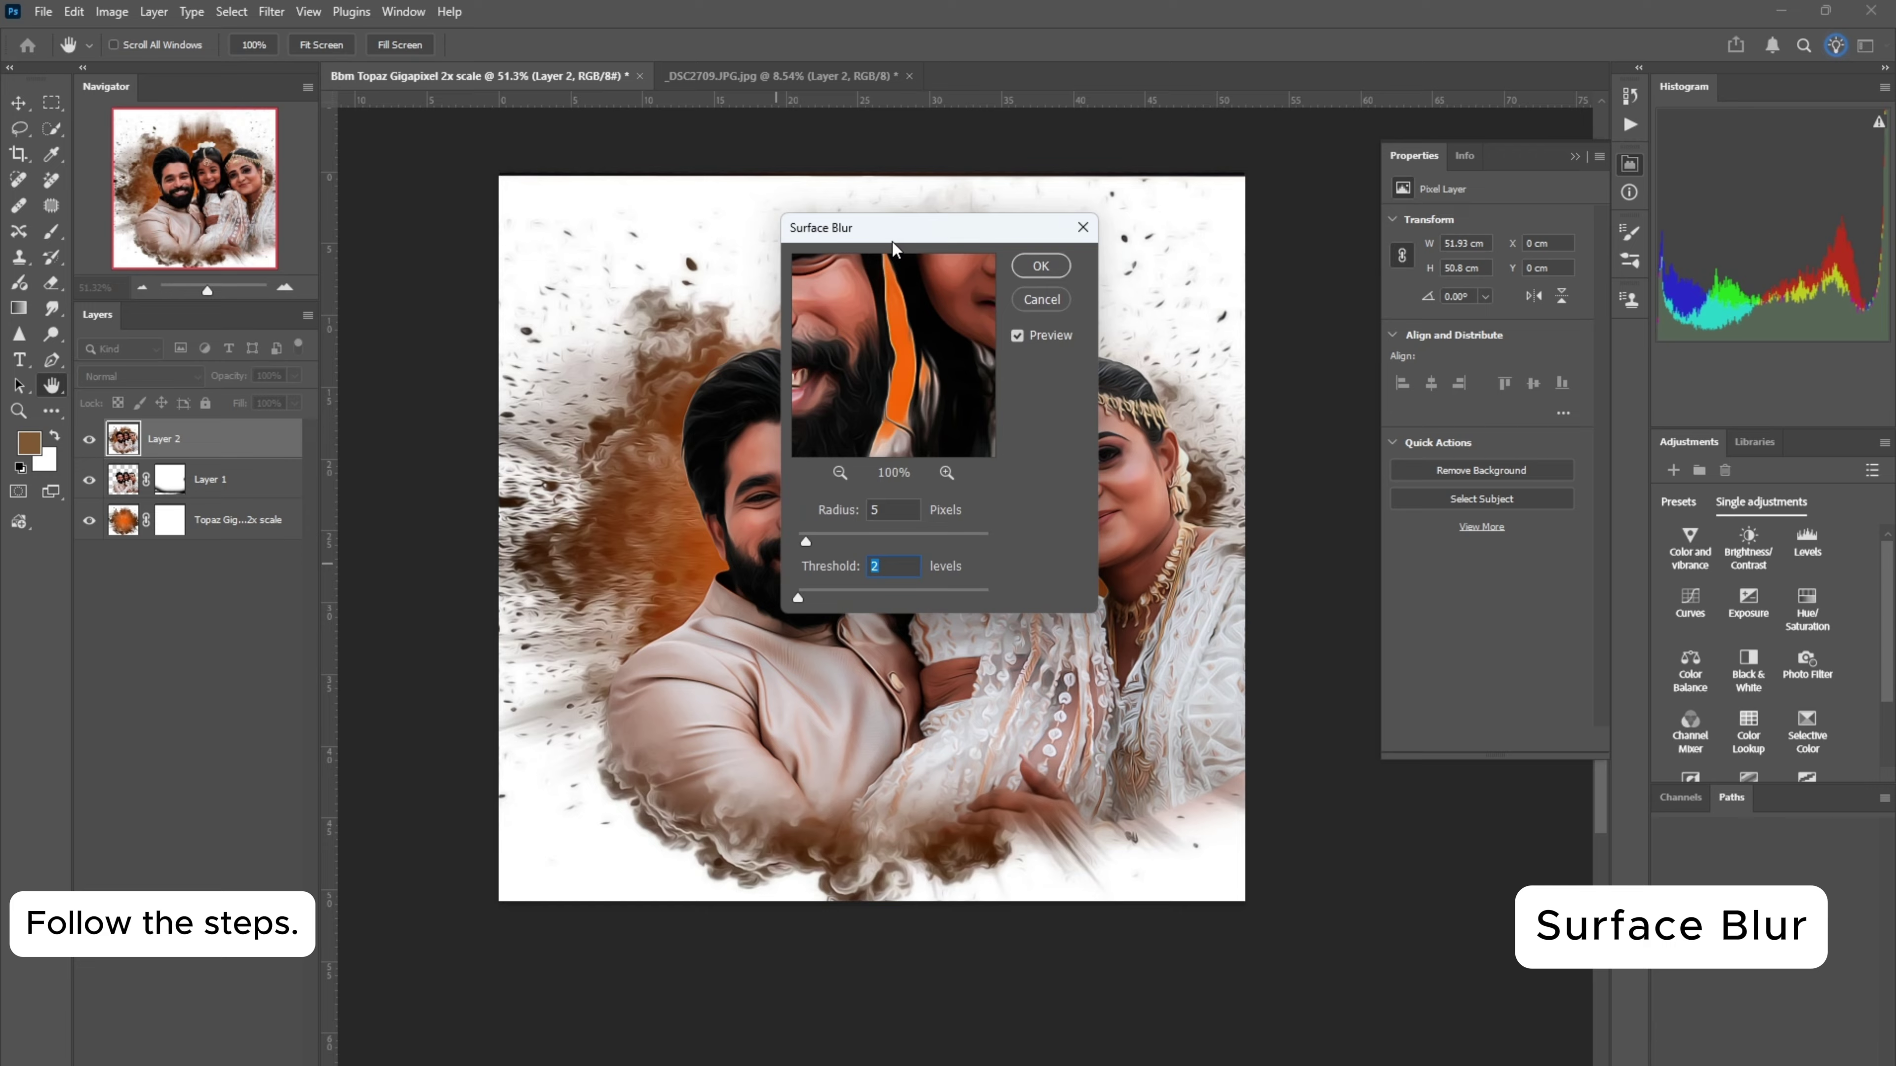
Try a Surface Blur radius of 3 pixels on Layer 2 while viewing the faces at 100%
{"action": "left_click_drag", "start_coordinate": [859, 170], "coordinate": [1284, 337]}
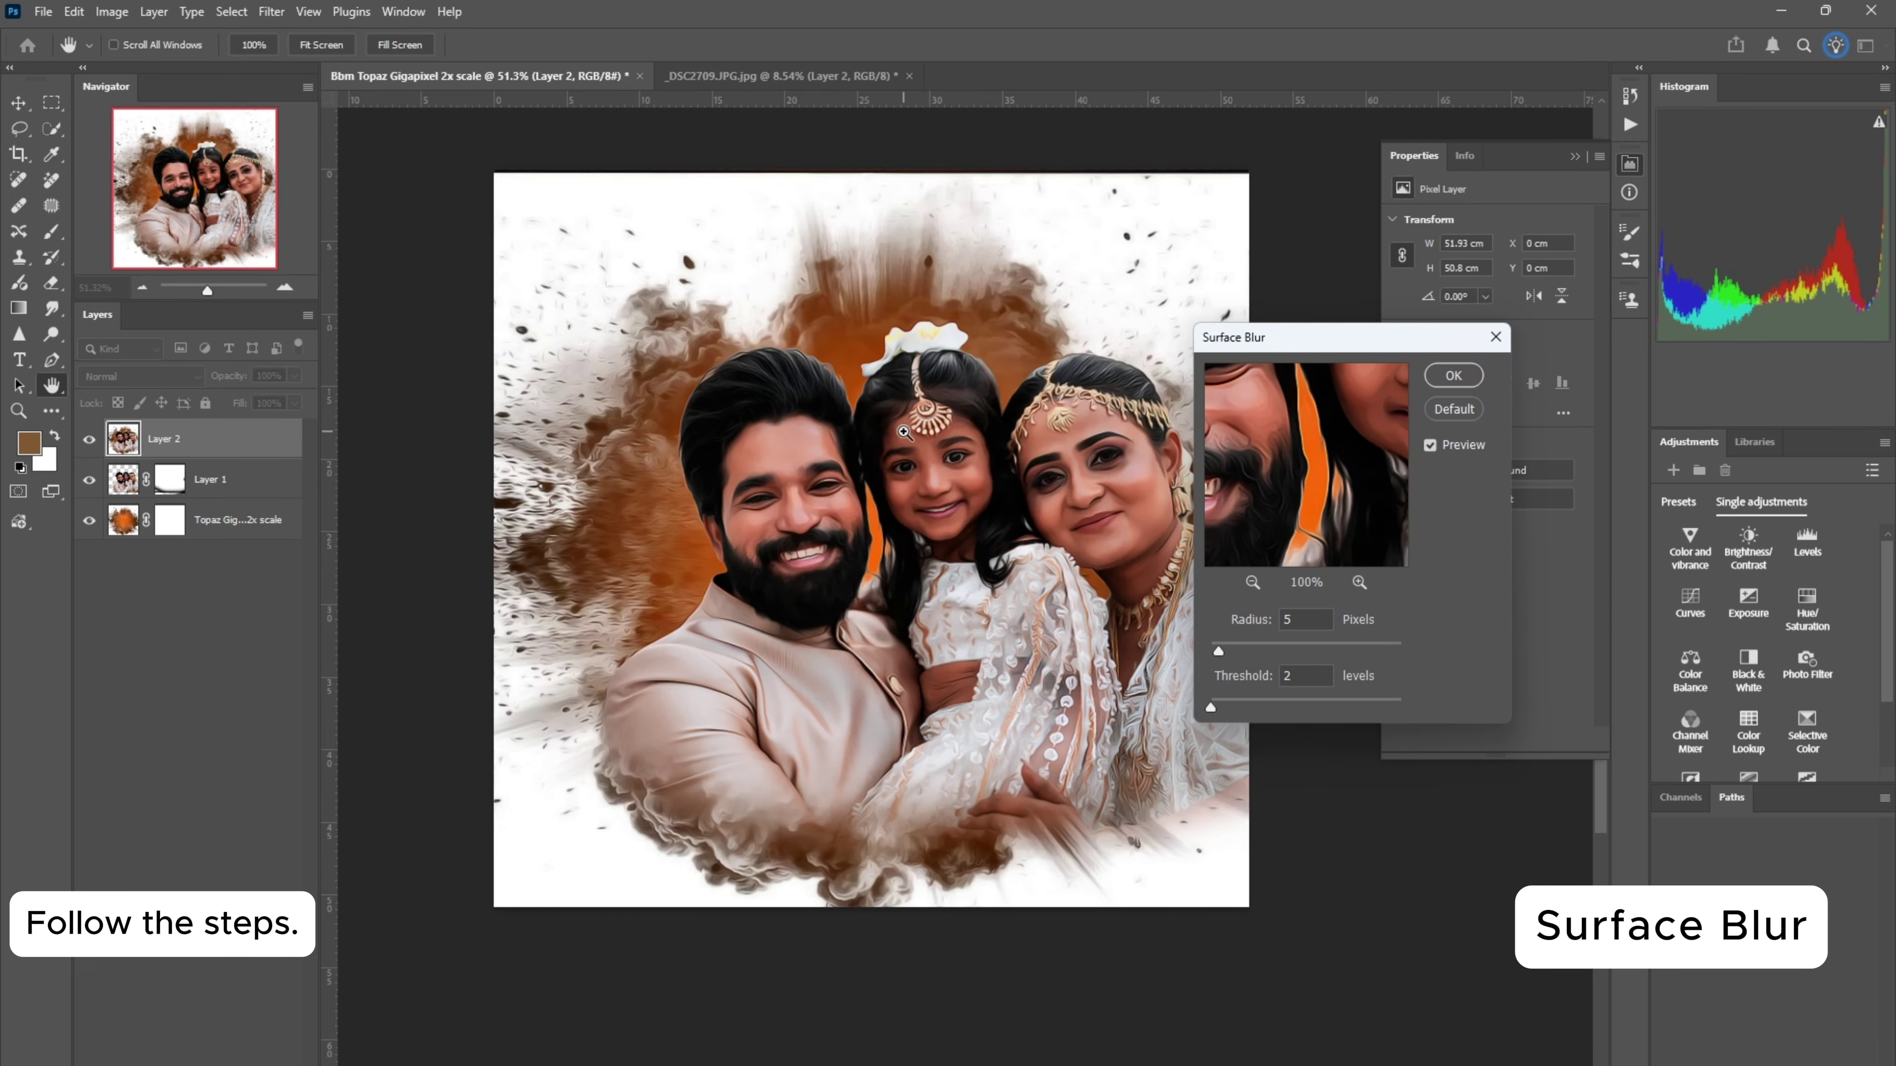
{"action": "left_click", "coordinate": [895, 538], "text": "ctrl"}
{"action": "left_click", "coordinate": [895, 537], "text": "ctrl"}
{"action": "left_click", "coordinate": [781, 583], "text": "alt"}
{"action": "double_click", "coordinate": [1305, 620]}
{"action": "type", "text": "3"}
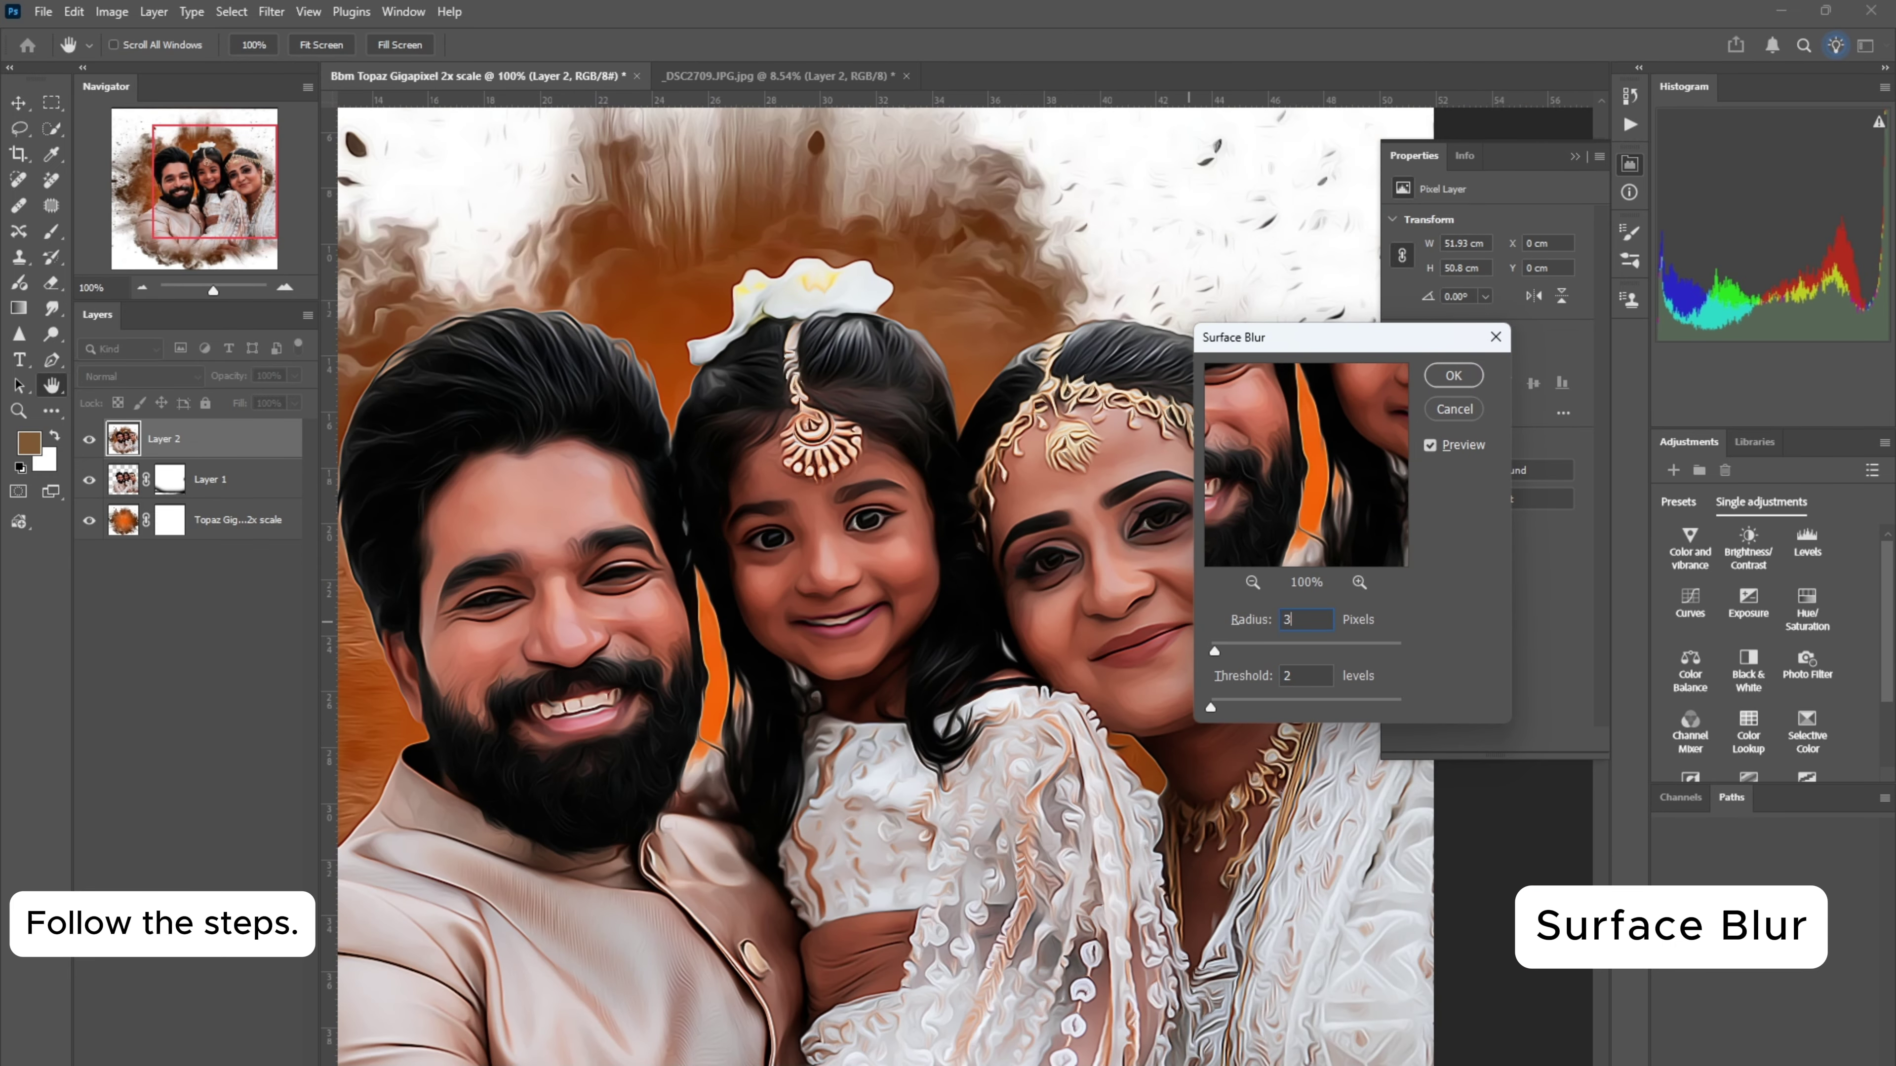
Apply the Surface Blur to Layer 2 with a threshold of 1 level and a radius of 4 pixels
{"action": "left_click_drag", "start_coordinate": [1322, 685], "coordinate": [1245, 683]}
{"action": "type", "text": "1"}
{"action": "left_click", "coordinate": [945, 424]}
{"action": "type", "text": "1"}
{"action": "left_click", "coordinate": [959, 427]}
{"action": "left_click", "coordinate": [1261, 621]}
{"action": "type", "text": "4"}
{"action": "left_click", "coordinate": [1452, 374]}
{"action": "left_click", "coordinate": [1629, 164]}
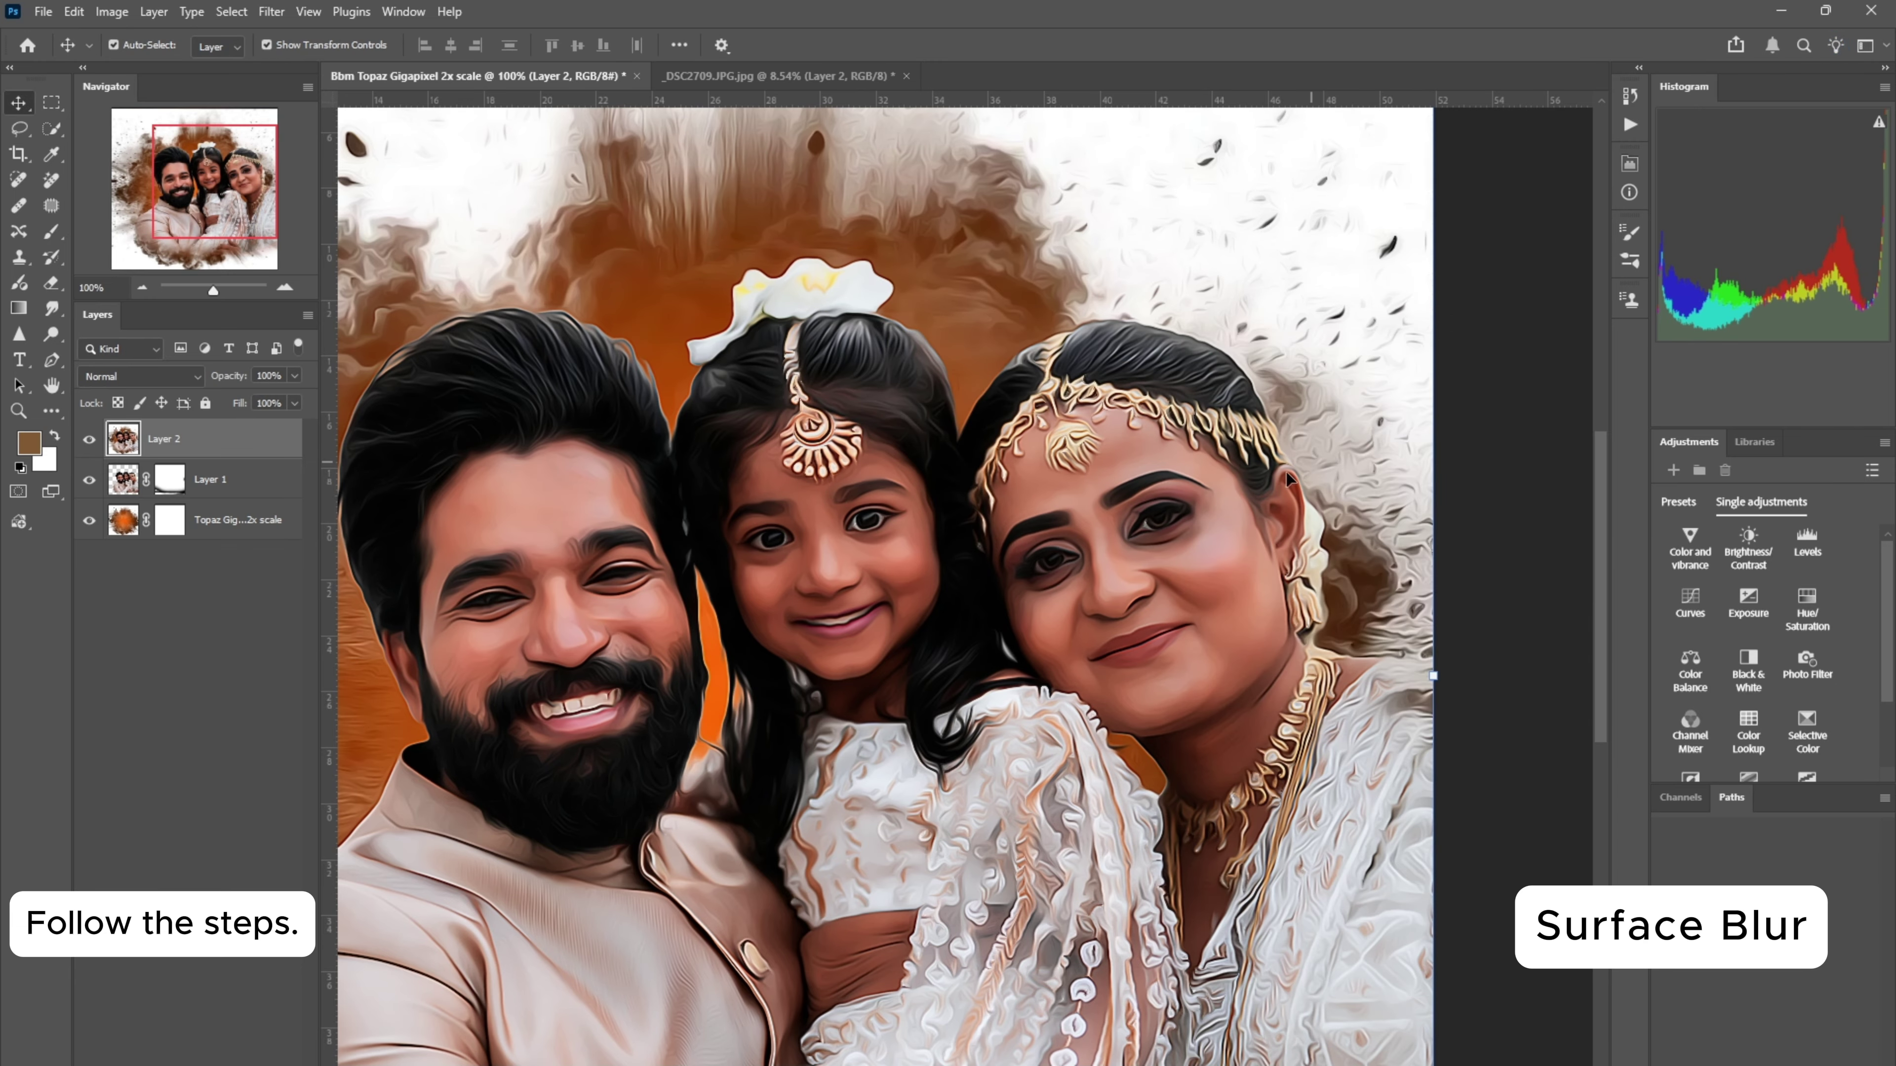
Add a white layer mask to Layer 2
{"action": "key", "text": "ctrl+0"}
{"action": "scroll", "coordinate": [1000, 549], "scroll_direction": "up", "scroll_amount": 6}
{"action": "left_click", "coordinate": [170, 1063]}
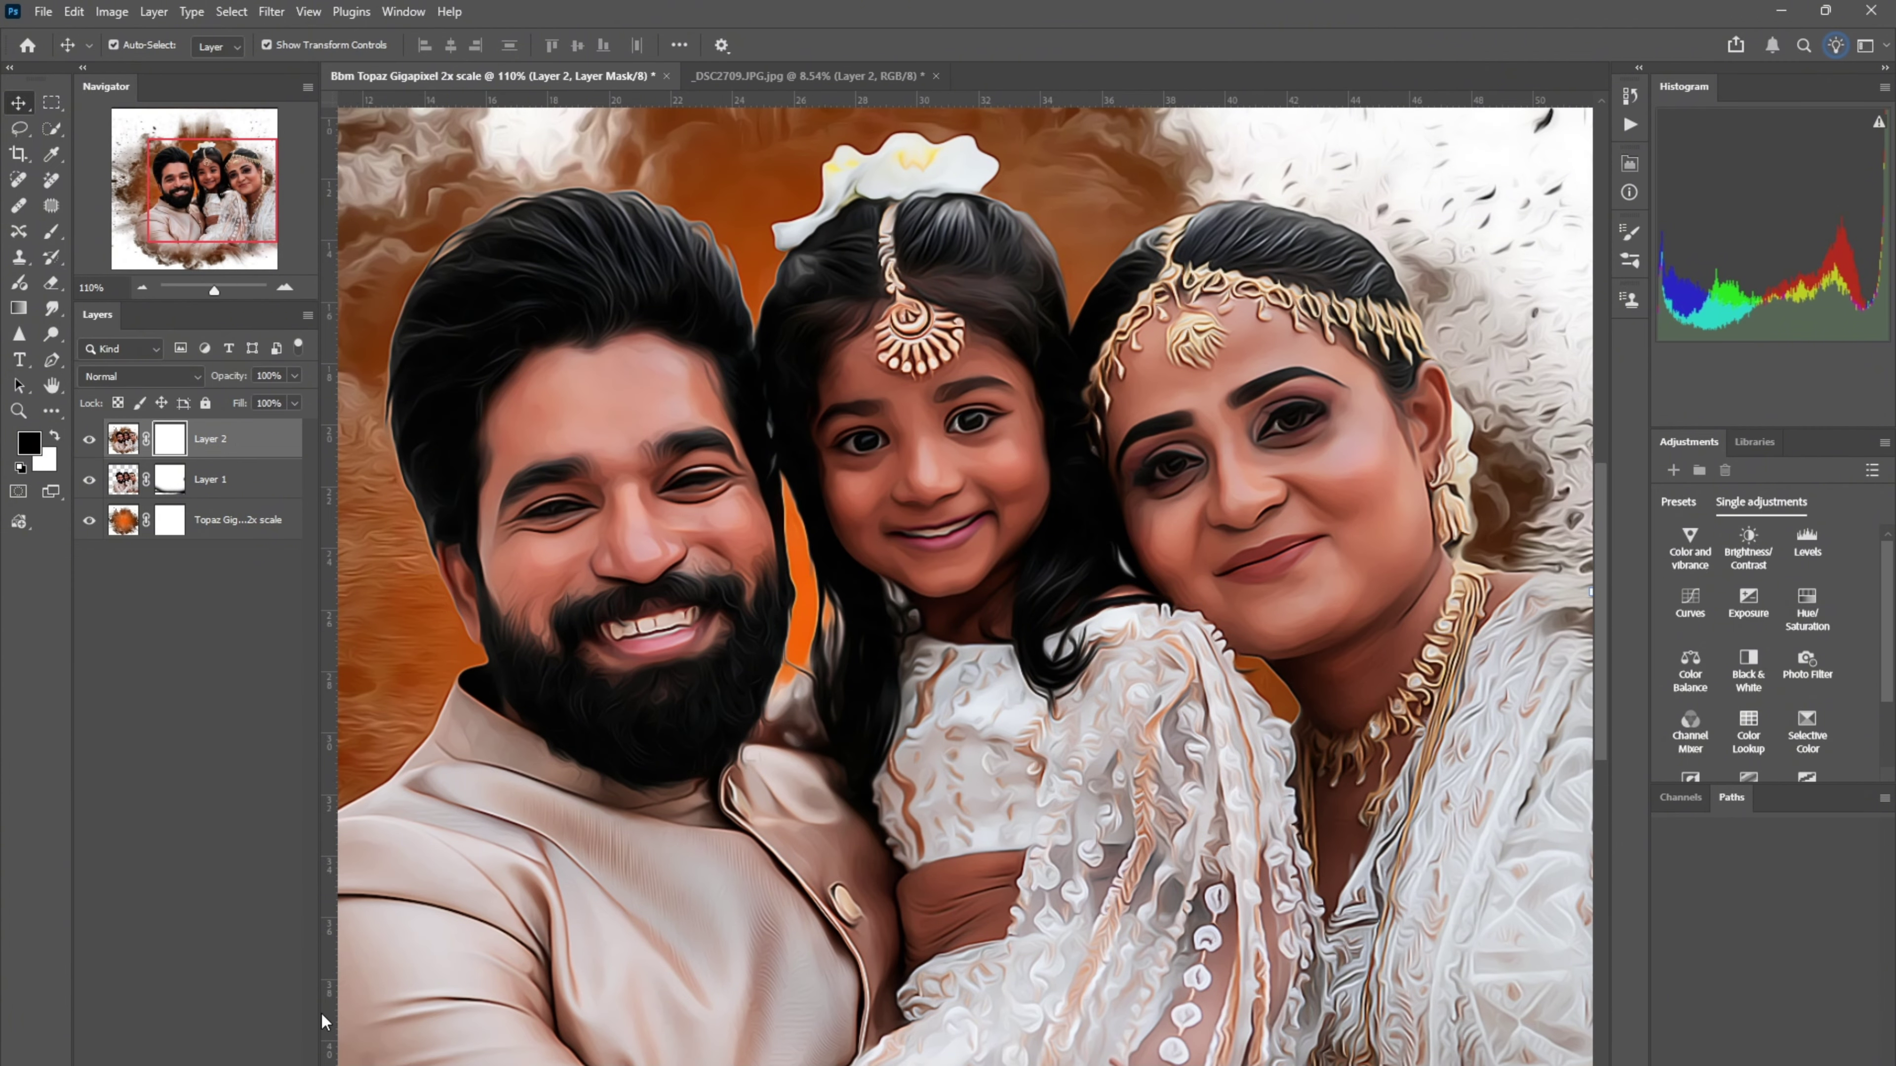
Brush black at 70% opacity and 34% flow on Layer 2's mask over the man's eyes to remove the paint effect
{"action": "left_click", "coordinate": [51, 231]}
{"action": "scroll", "coordinate": [698, 499], "scroll_direction": "up", "scroll_amount": 8}
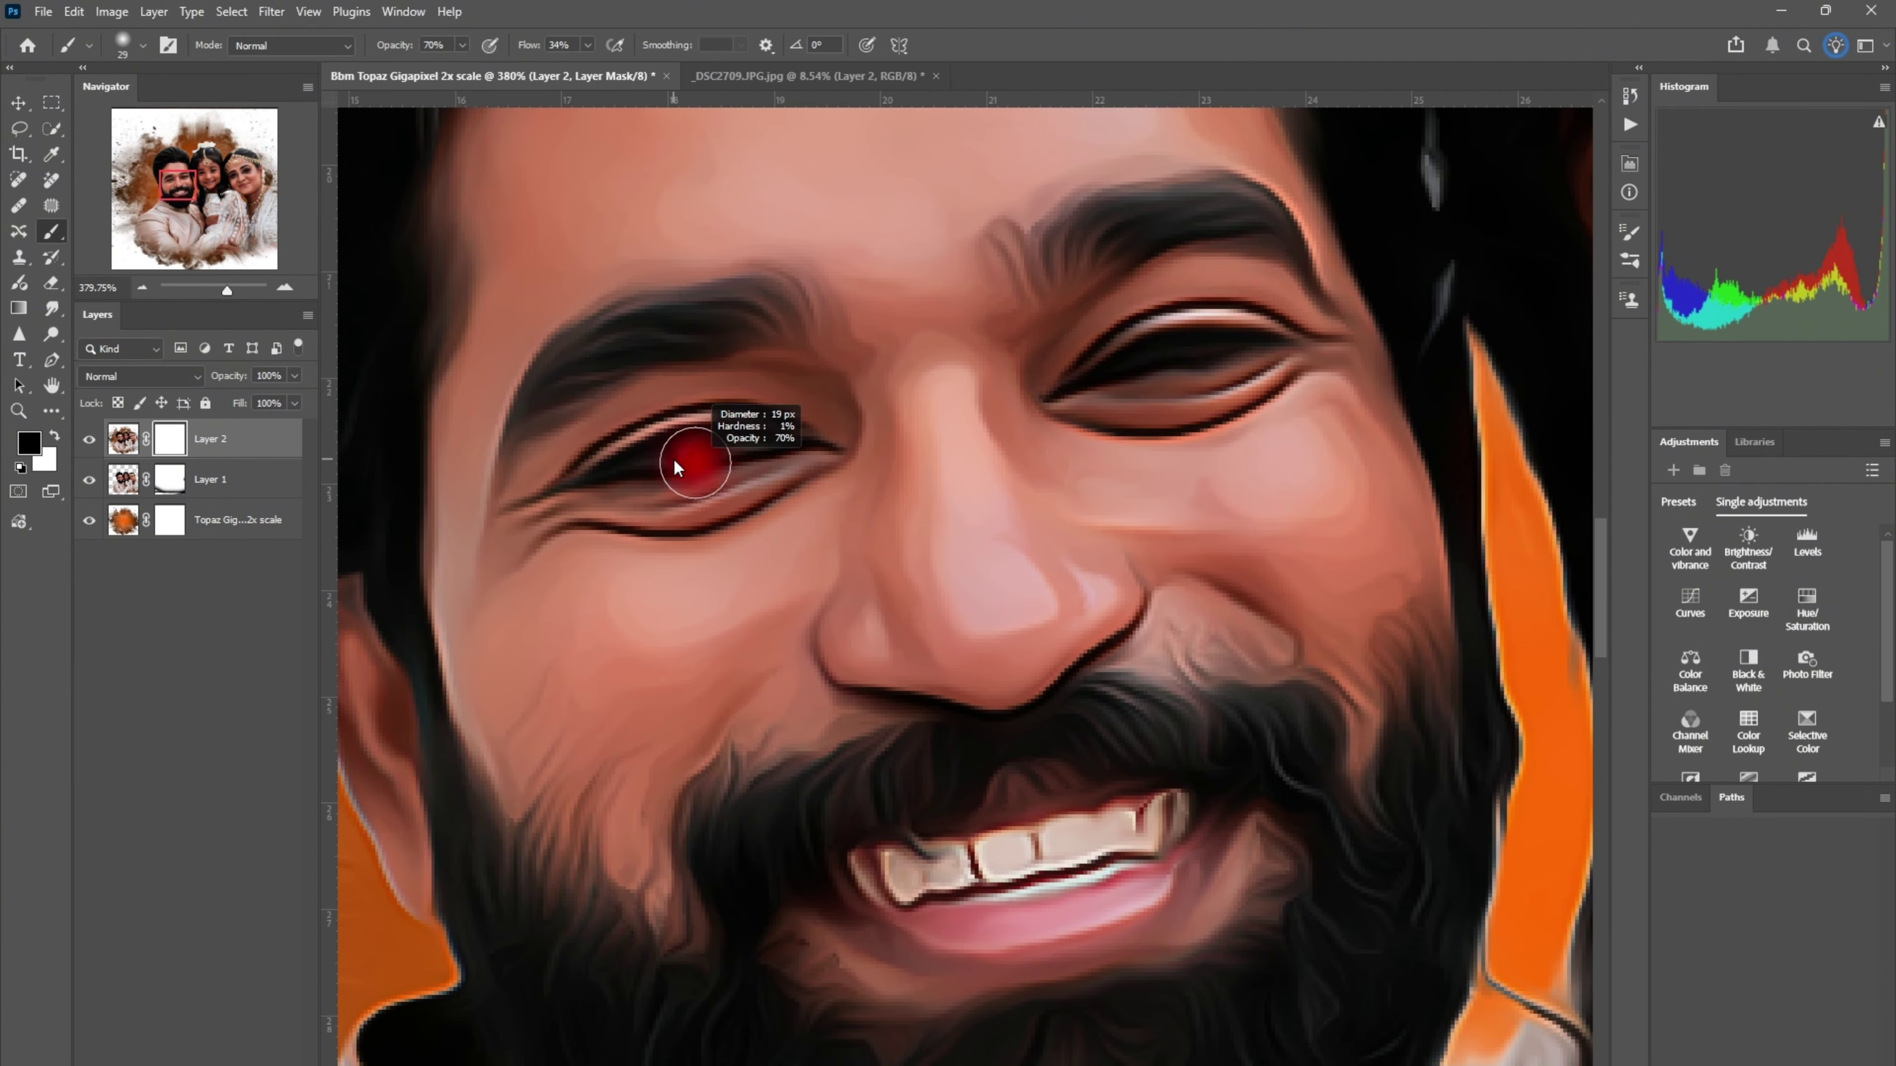
{"action": "key", "text": "bracketleft"}
{"action": "key", "text": "bracketleft"}
{"action": "left_click_drag", "start_coordinate": [727, 457], "coordinate": [773, 450]}
{"action": "left_click_drag", "start_coordinate": [1159, 346], "coordinate": [968, 401]}
{"action": "mouse_move", "coordinate": [968, 400]}
{"action": "left_mouse_down"}
{"action": "mouse_move", "coordinate": [1006, 415]}
{"action": "mouse_move", "coordinate": [962, 436]}
{"action": "mouse_move", "coordinate": [1029, 407]}
{"action": "left_mouse_up"}
Mask the paint effect off the woman's eyes with a smaller black brush on Layer 2's mask
{"action": "scroll", "coordinate": [962, 435], "scroll_direction": "down", "scroll_amount": 5}
{"action": "scroll", "coordinate": [1183, 506], "scroll_direction": "up", "scroll_amount": 5}
{"action": "left_click_drag", "start_coordinate": [1171, 632], "coordinate": [1396, 485]}
{"action": "key", "text": "bracketleft"}
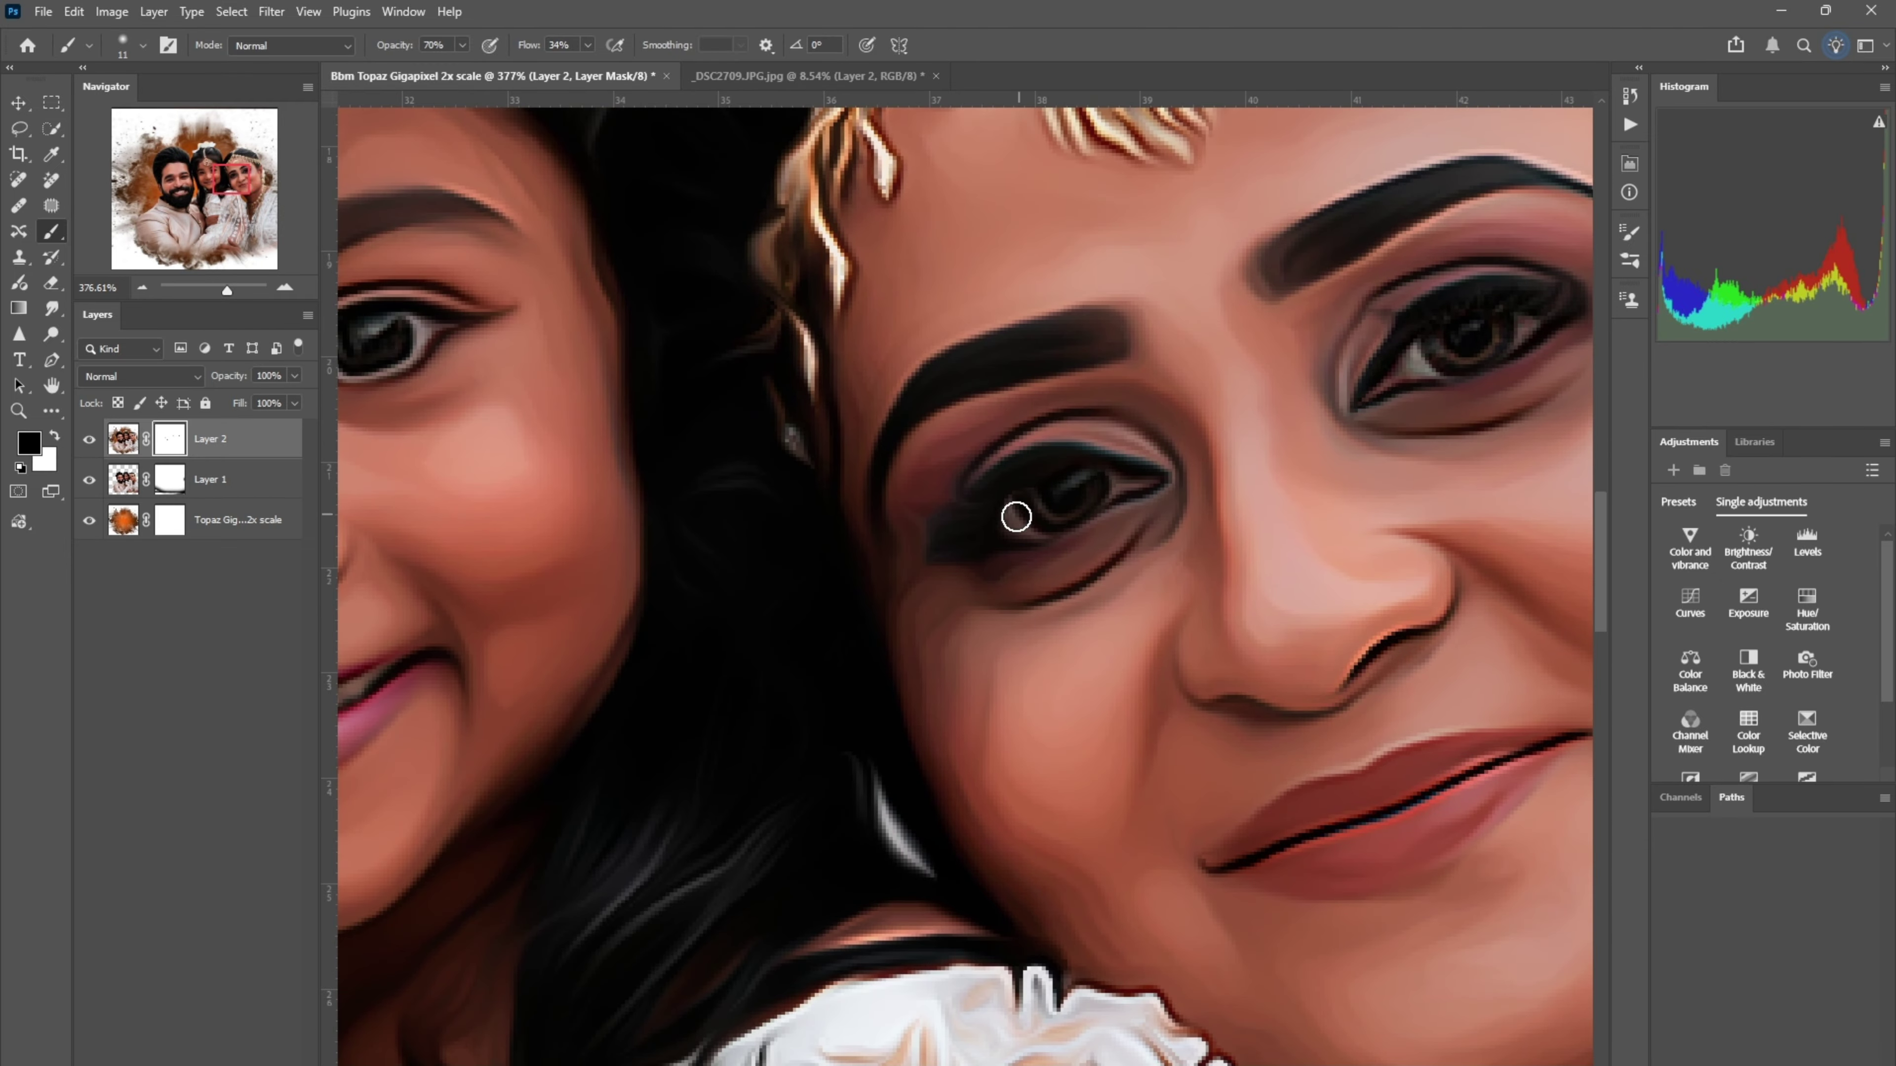
{"action": "mouse_move", "coordinate": [1016, 517]}
{"action": "left_mouse_down"}
{"action": "mouse_move", "coordinate": [1103, 489]}
{"action": "mouse_move", "coordinate": [1000, 510]}
{"action": "mouse_move", "coordinate": [1011, 527]}
{"action": "mouse_move", "coordinate": [1070, 468]}
{"action": "left_mouse_up"}
{"action": "scroll", "coordinate": [1134, 479], "scroll_direction": "down", "scroll_amount": 10}
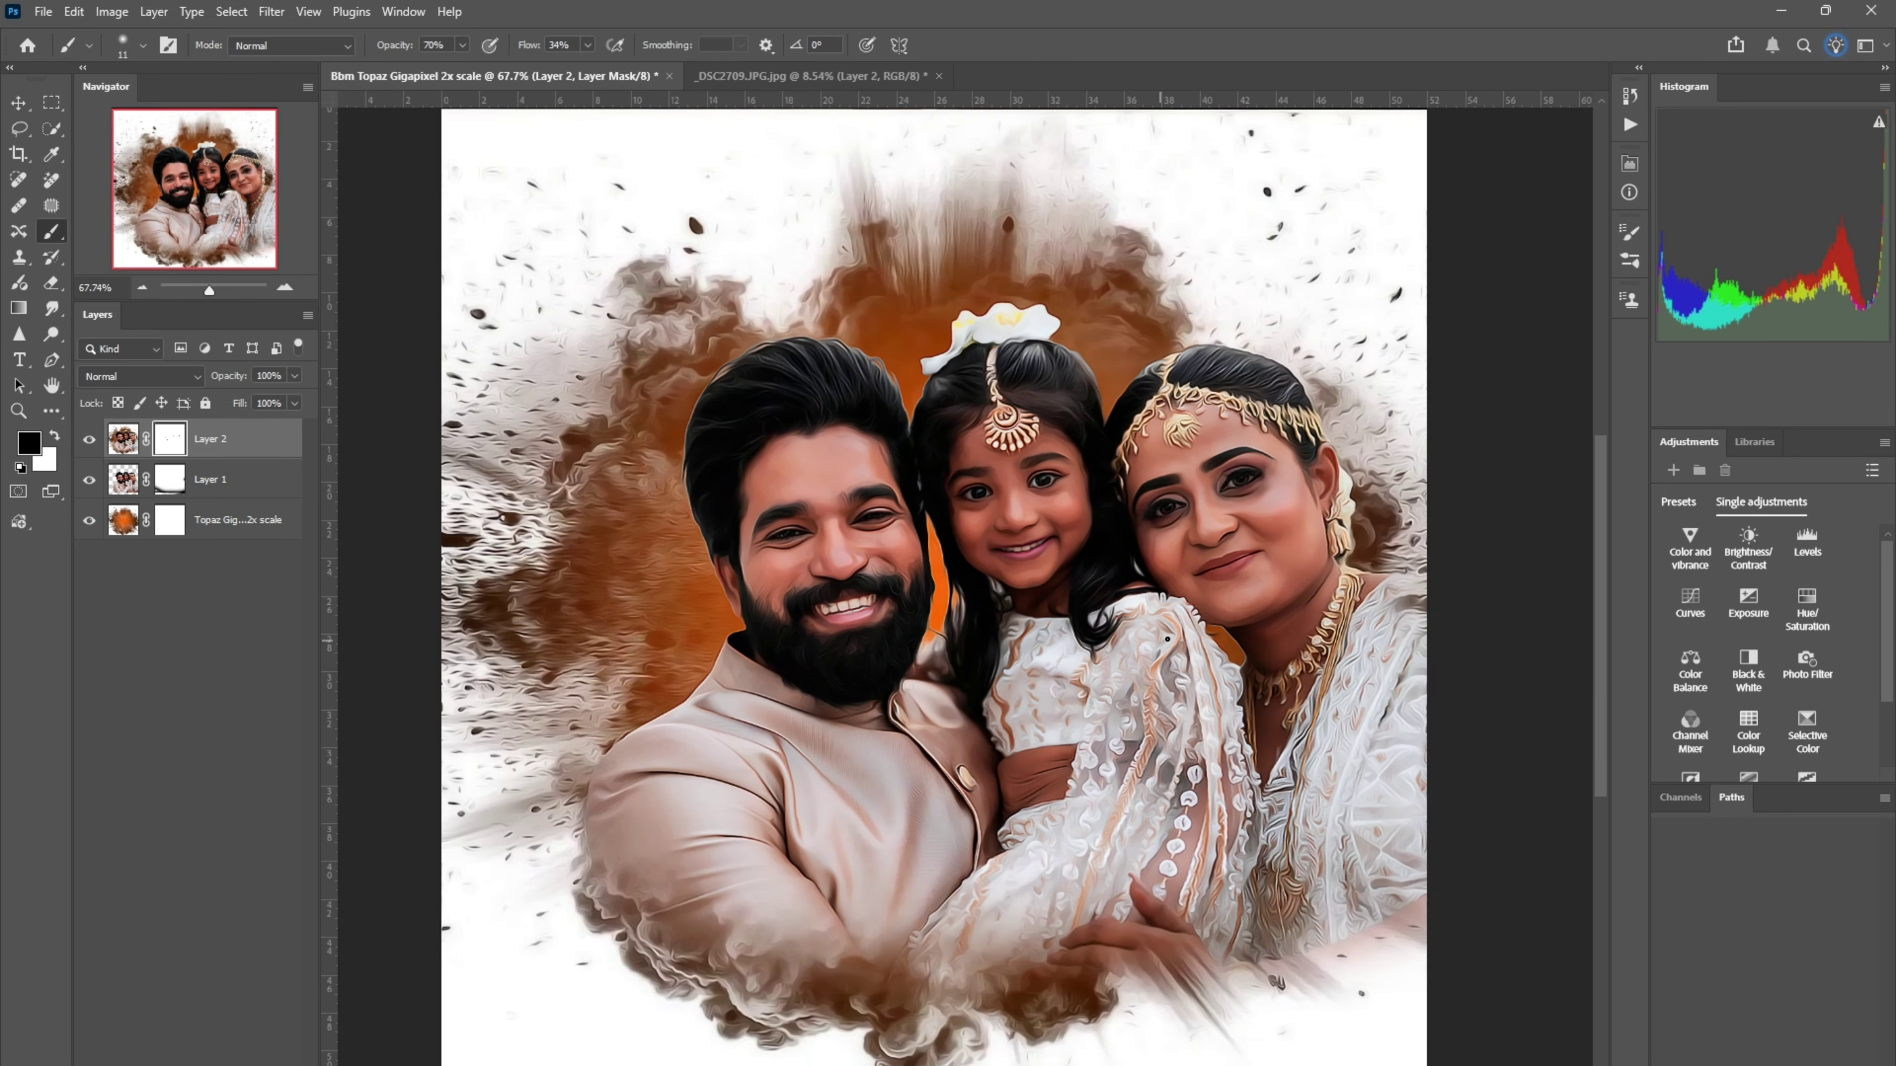
Stamp all visible layers into a new layer and run the SHEN TEETH & EYES action on it
{"action": "scroll", "coordinate": [1053, 585], "scroll_direction": "up", "scroll_amount": 3}
{"action": "key", "text": "ctrl+alt+shift+e"}
{"action": "left_click", "coordinate": [1629, 123]}
{"action": "scroll", "coordinate": [1496, 605], "scroll_direction": "up", "scroll_amount": 2}
{"action": "scroll", "coordinate": [1474, 538], "scroll_direction": "down", "scroll_amount": 3}
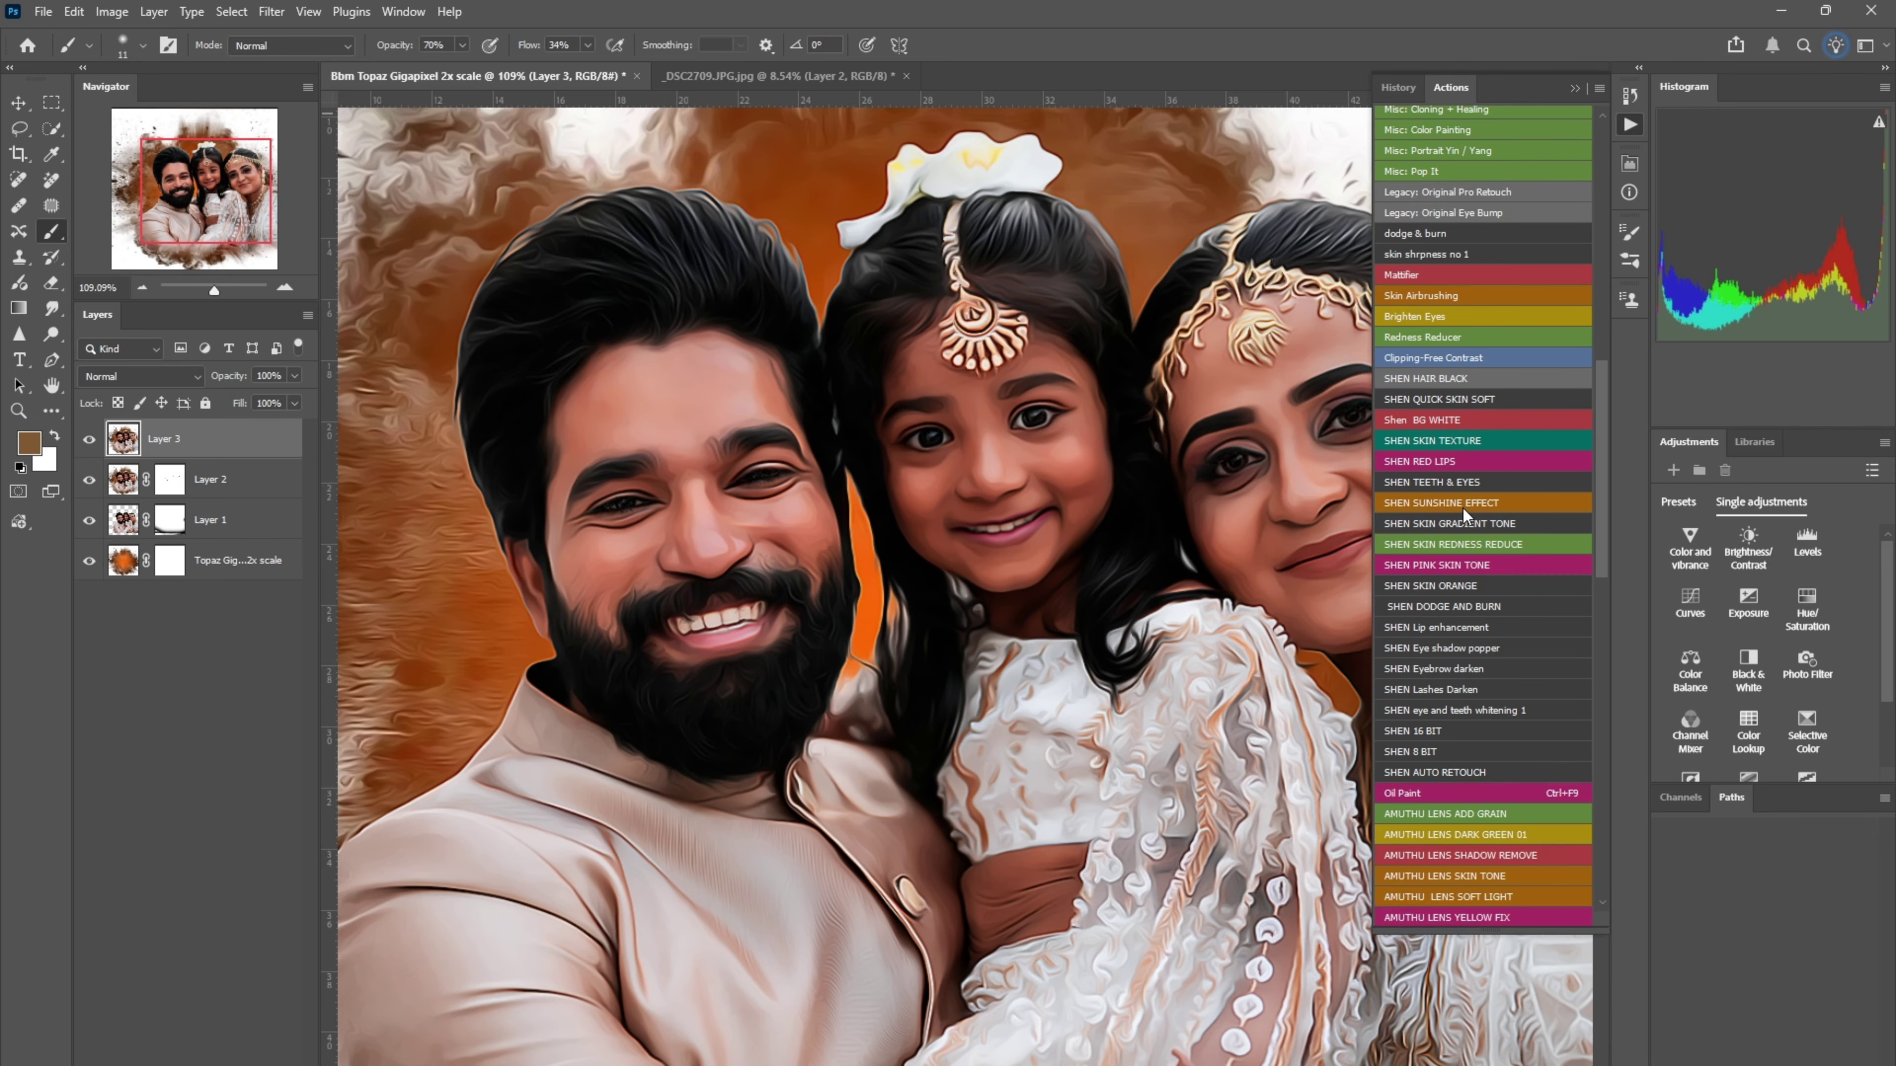
{"action": "left_click", "coordinate": [1436, 481]}
Paint white on the Layer 3 copy mask to brighten the man's eyes and teeth
{"action": "scroll", "coordinate": [624, 515], "scroll_direction": "up", "scroll_amount": 5}
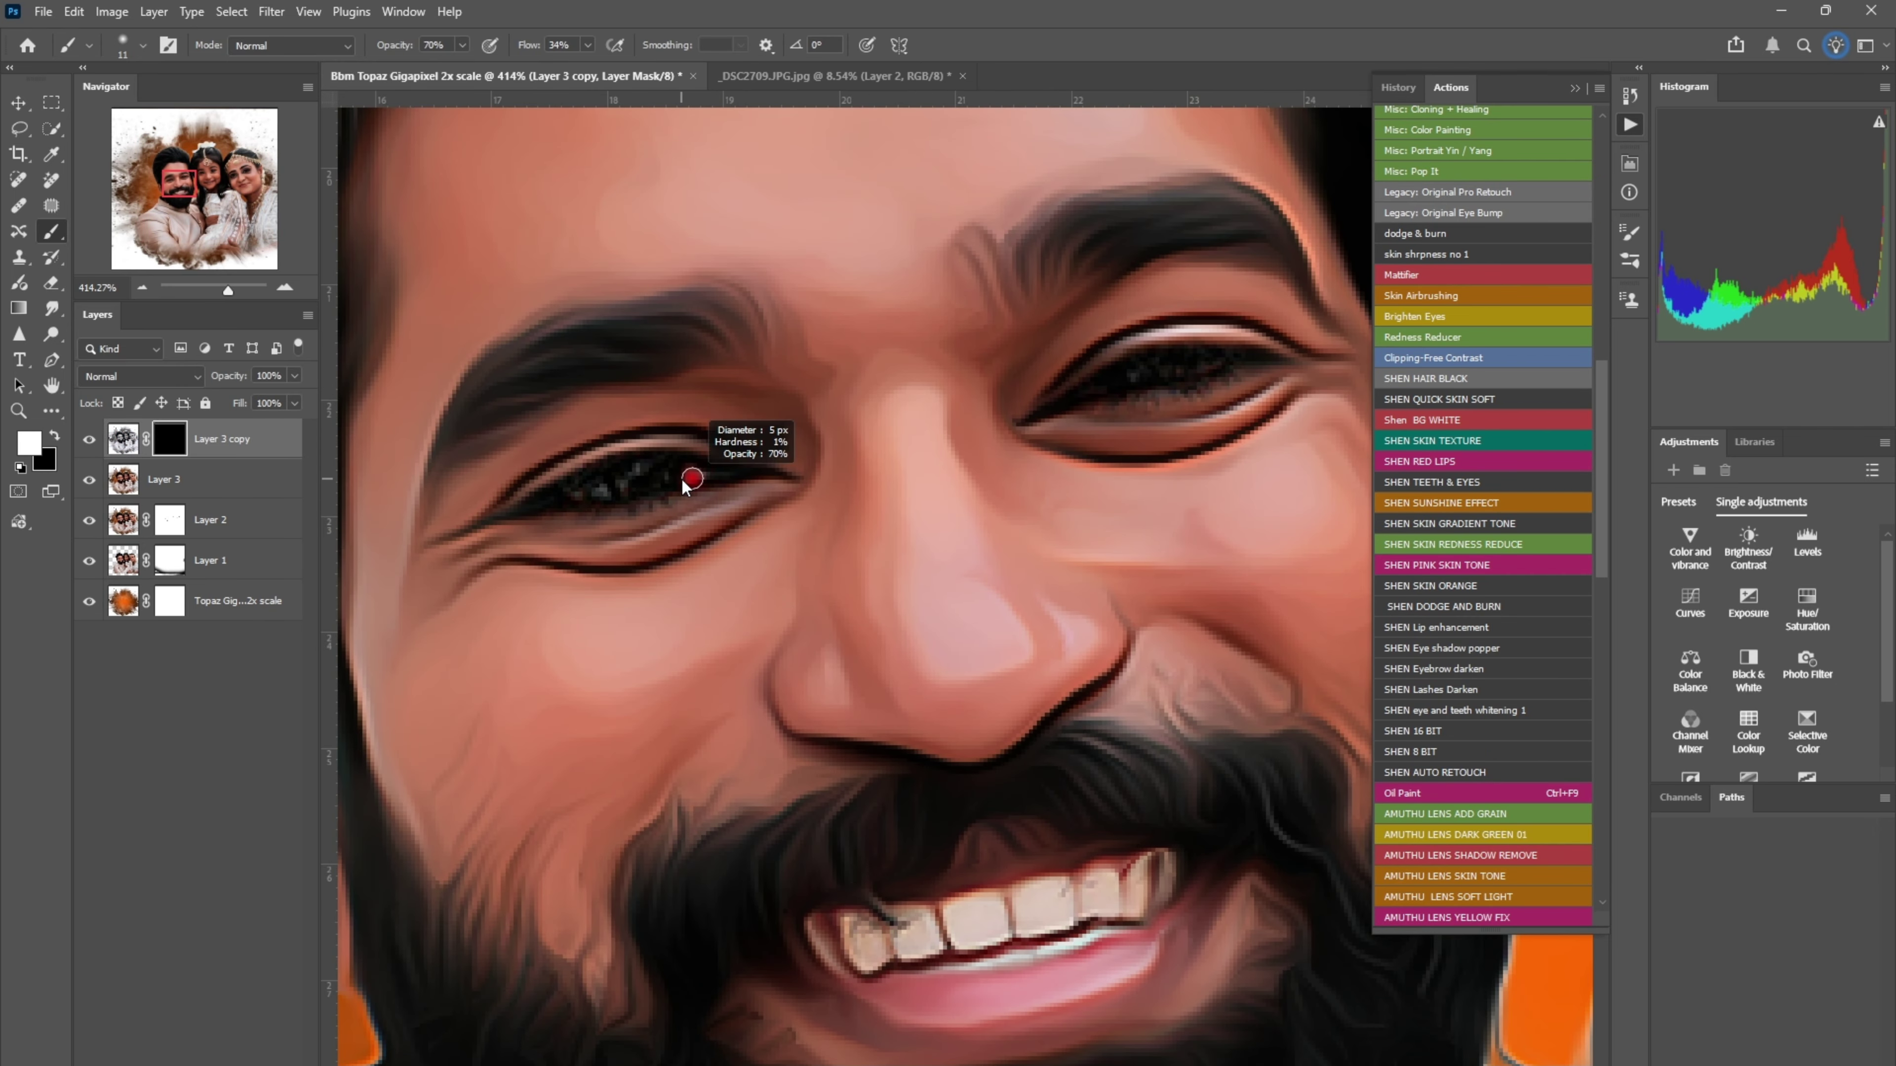
{"action": "scroll", "coordinate": [1008, 418], "scroll_direction": "down", "scroll_amount": 3}
{"action": "scroll", "coordinate": [970, 722], "scroll_direction": "up", "scroll_amount": 3}
{"action": "left_click_drag", "start_coordinate": [939, 722], "coordinate": [1075, 695]}
{"action": "scroll", "coordinate": [946, 722], "scroll_direction": "down", "scroll_amount": 4}
Paint the brightening effect into the girl's and the woman's eyes on the Layer 3 copy mask
{"action": "scroll", "coordinate": [1254, 423], "scroll_direction": "up", "scroll_amount": 4}
{"action": "mouse_move", "coordinate": [1254, 424]}
{"action": "left_mouse_down"}
{"action": "mouse_move", "coordinate": [1211, 398]}
{"action": "mouse_move", "coordinate": [1194, 443]}
{"action": "mouse_move", "coordinate": [1106, 443]}
{"action": "left_mouse_up"}
{"action": "scroll", "coordinate": [1192, 472], "scroll_direction": "down", "scroll_amount": 3}
{"action": "scroll", "coordinate": [1193, 468], "scroll_direction": "down", "scroll_amount": 3}
{"action": "scroll", "coordinate": [1120, 482], "scroll_direction": "up", "scroll_amount": 5}
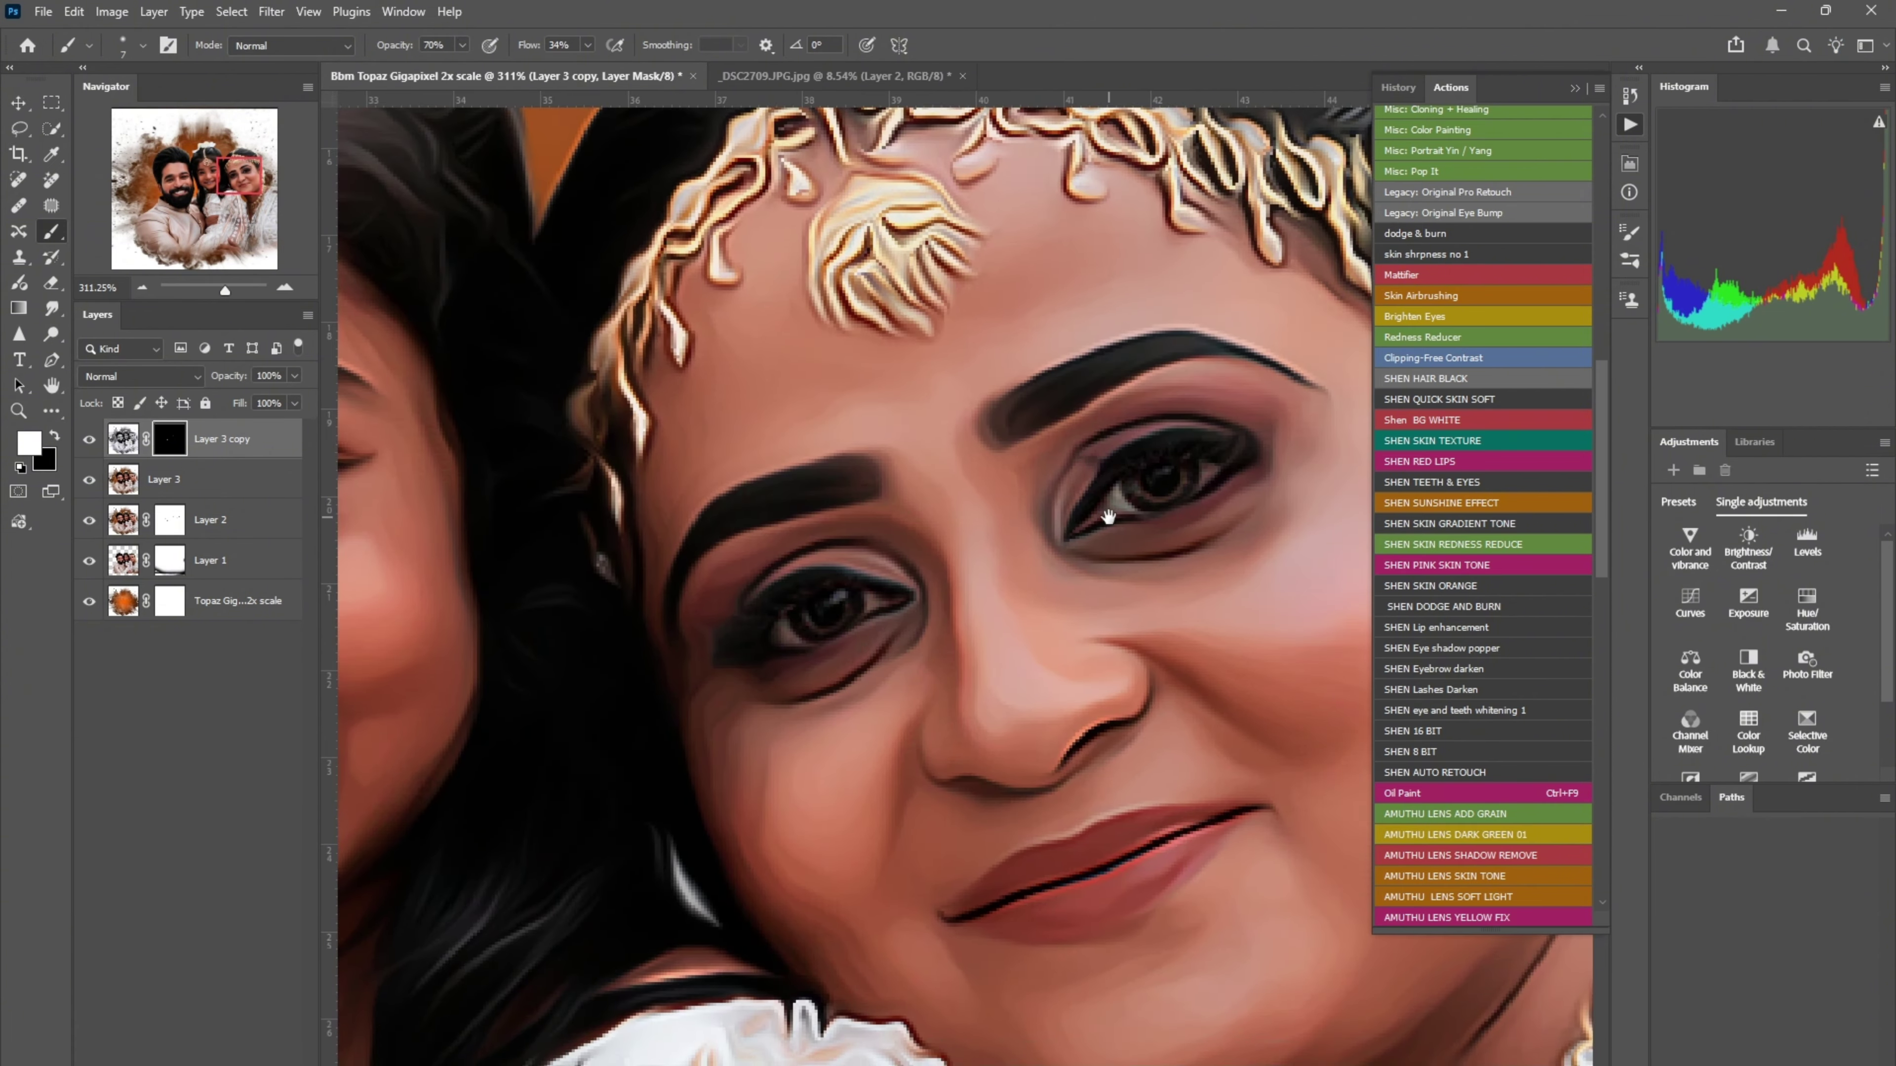
{"action": "left_click_drag", "start_coordinate": [1244, 437], "coordinate": [1265, 444]}
{"action": "left_click_drag", "start_coordinate": [996, 591], "coordinate": [1136, 450]}
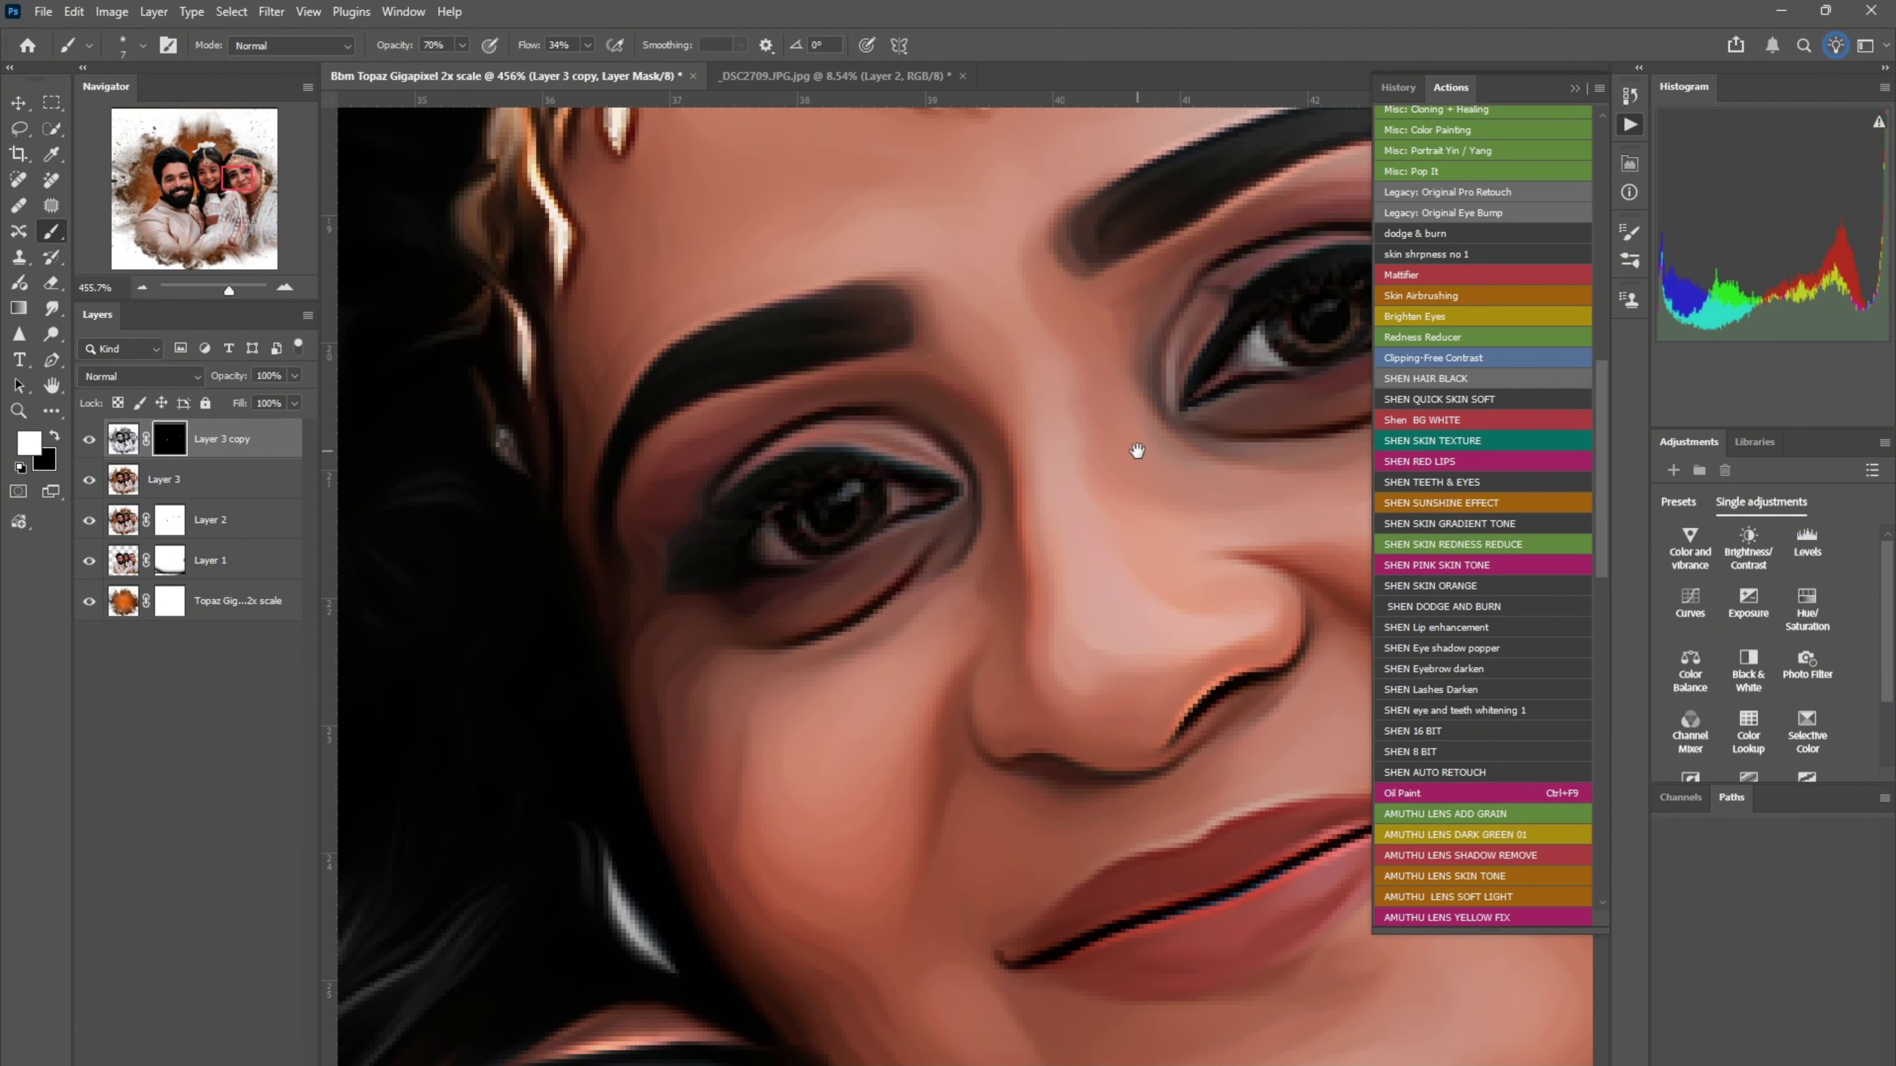
{"action": "left_click_drag", "start_coordinate": [920, 503], "coordinate": [900, 498]}
{"action": "scroll", "coordinate": [783, 550], "scroll_direction": "down", "scroll_amount": 5}
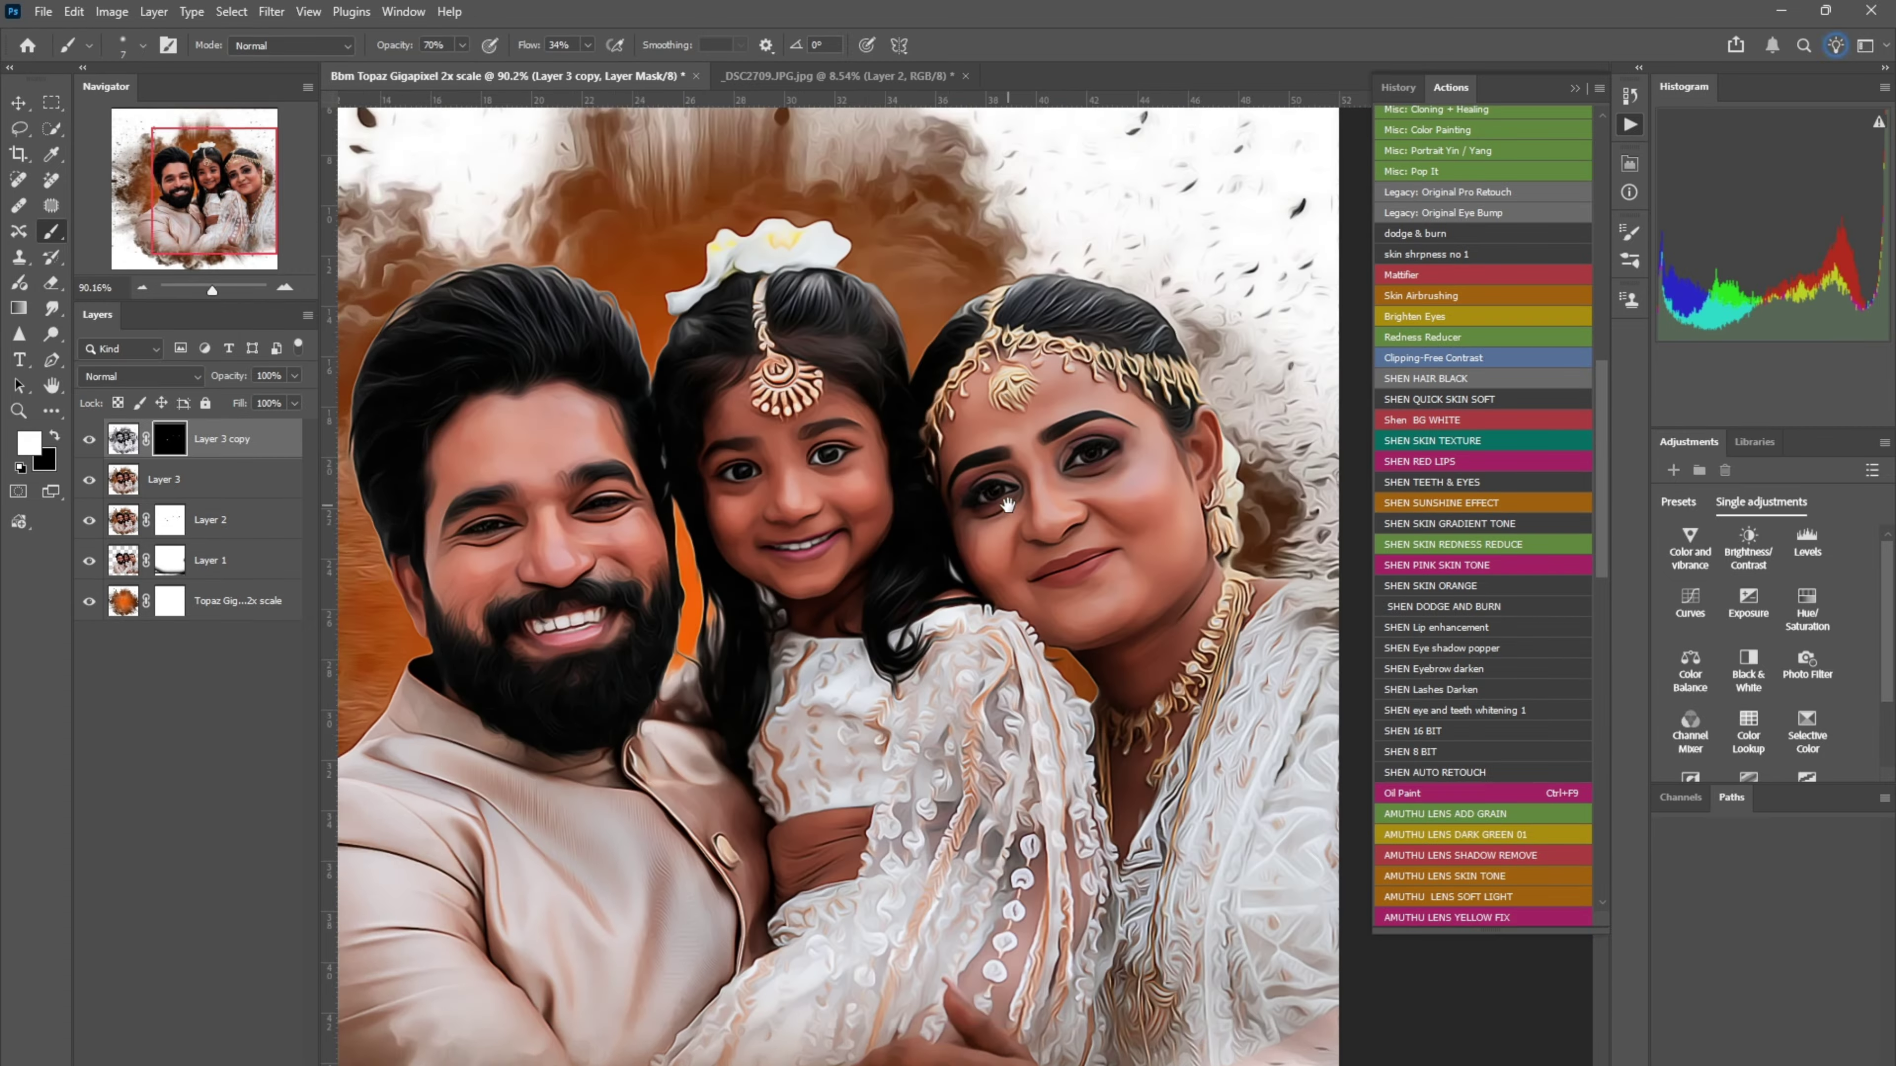
Stamp all visible layers into a new layer and run the SHEN HAIR BLACK action on it
{"action": "left_click", "coordinate": [123, 439]}
{"action": "key", "text": "ctrl+alt+shift+e"}
{"action": "scroll", "coordinate": [1426, 582], "scroll_direction": "up", "scroll_amount": 6}
{"action": "scroll", "coordinate": [1421, 583], "scroll_direction": "down", "scroll_amount": 1}
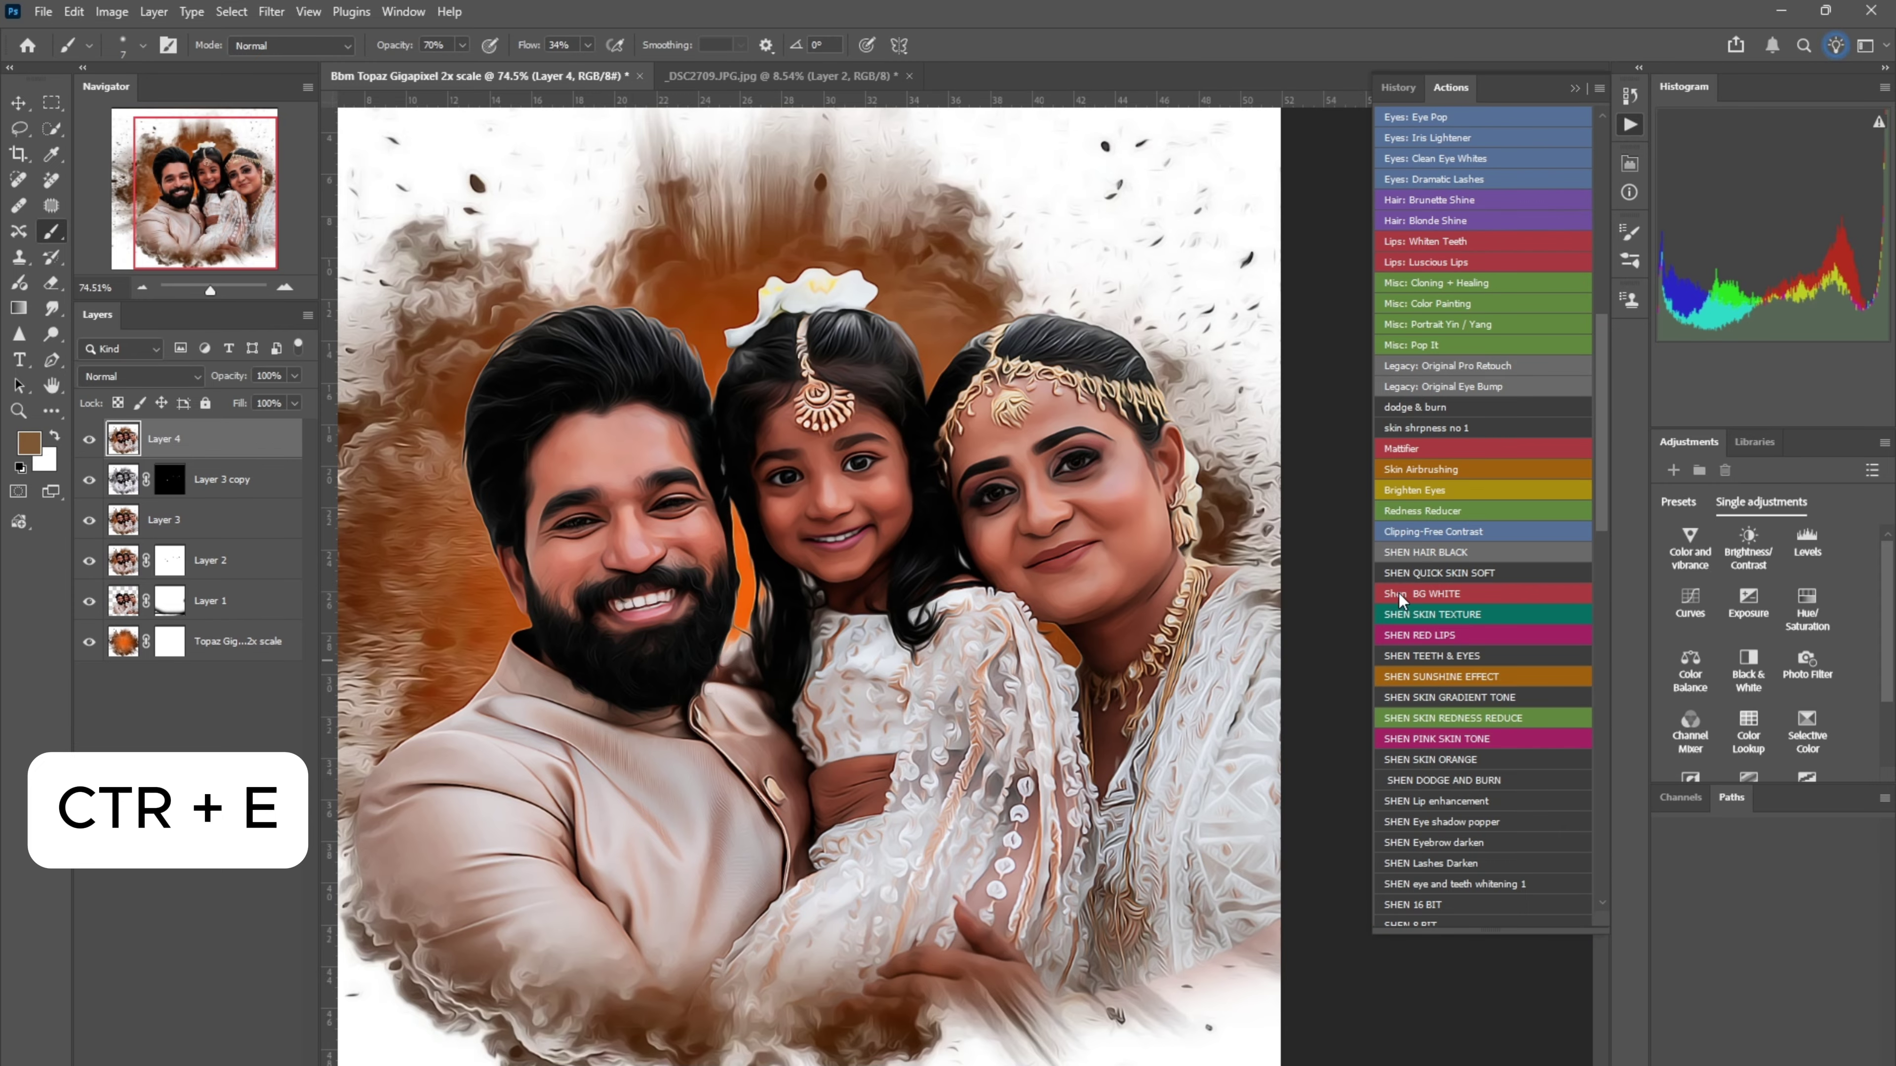
{"action": "left_click", "coordinate": [1421, 559]}
Paint white on the Color Fill 1 mask to darken the man's and the girl's hair
{"action": "scroll", "coordinate": [576, 460], "scroll_direction": "up", "scroll_amount": 6}
{"action": "left_click_drag", "start_coordinate": [533, 341], "coordinate": [646, 364]}
{"action": "left_click_drag", "start_coordinate": [618, 355], "coordinate": [664, 379]}
{"action": "left_click_drag", "start_coordinate": [791, 345], "coordinate": [796, 280]}
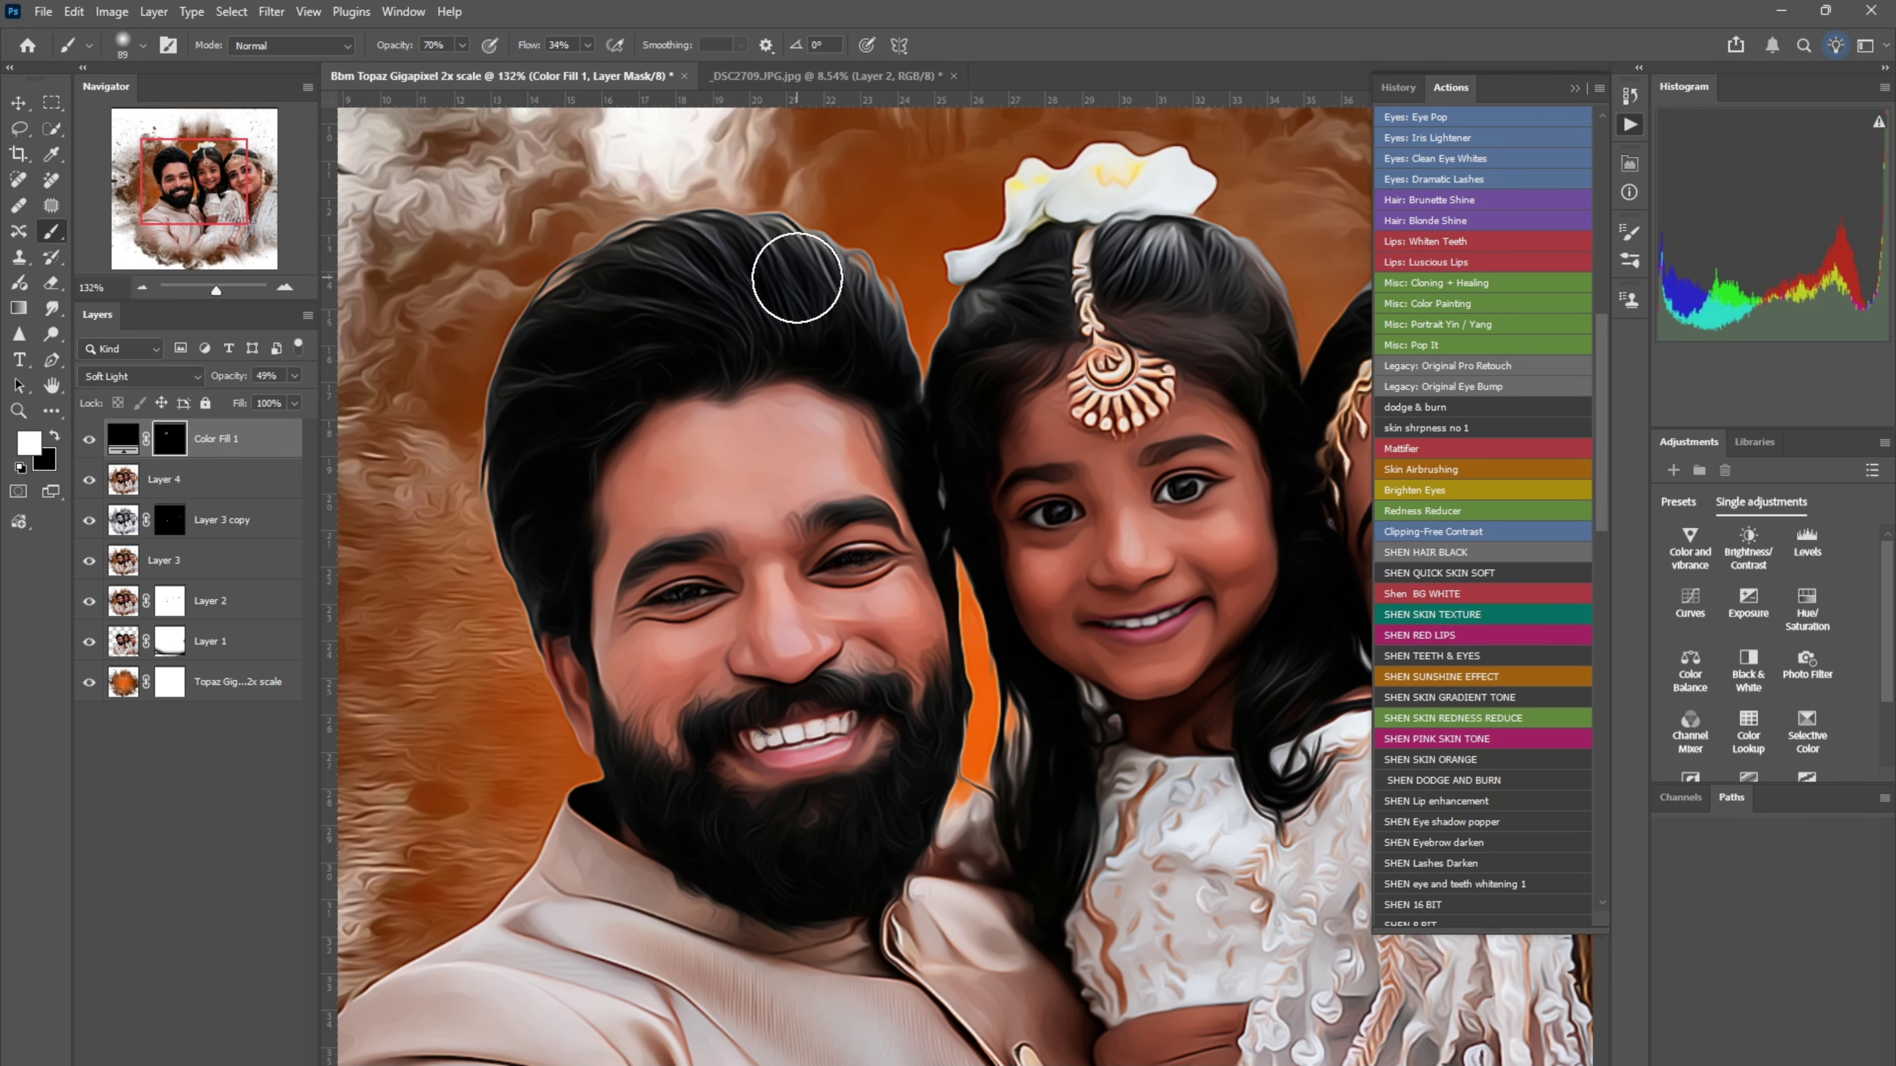
{"action": "mouse_move", "coordinate": [1192, 306]}
{"action": "left_mouse_down"}
{"action": "mouse_move", "coordinate": [1168, 271]}
{"action": "mouse_move", "coordinate": [1091, 314]}
{"action": "mouse_move", "coordinate": [1240, 325]}
{"action": "mouse_move", "coordinate": [1152, 289]}
{"action": "mouse_move", "coordinate": [1067, 306]}
{"action": "left_mouse_up"}
Darken the eyebrows with a smaller white brush on the Color Fill 1 mask, including the woman's
{"action": "scroll", "coordinate": [956, 364], "scroll_direction": "up", "scroll_amount": 4}
{"action": "scroll", "coordinate": [891, 439], "scroll_direction": "up", "scroll_amount": 5}
{"action": "mouse_move", "coordinate": [1074, 428]}
{"action": "left_mouse_down"}
{"action": "mouse_move", "coordinate": [1021, 432]}
{"action": "mouse_move", "coordinate": [1164, 429]}
{"action": "left_mouse_up"}
{"action": "scroll", "coordinate": [1022, 450], "scroll_direction": "down", "scroll_amount": 3}
{"action": "left_click_drag", "start_coordinate": [1119, 485], "coordinate": [665, 452]}
{"action": "left_click_drag", "start_coordinate": [978, 542], "coordinate": [1118, 482]}
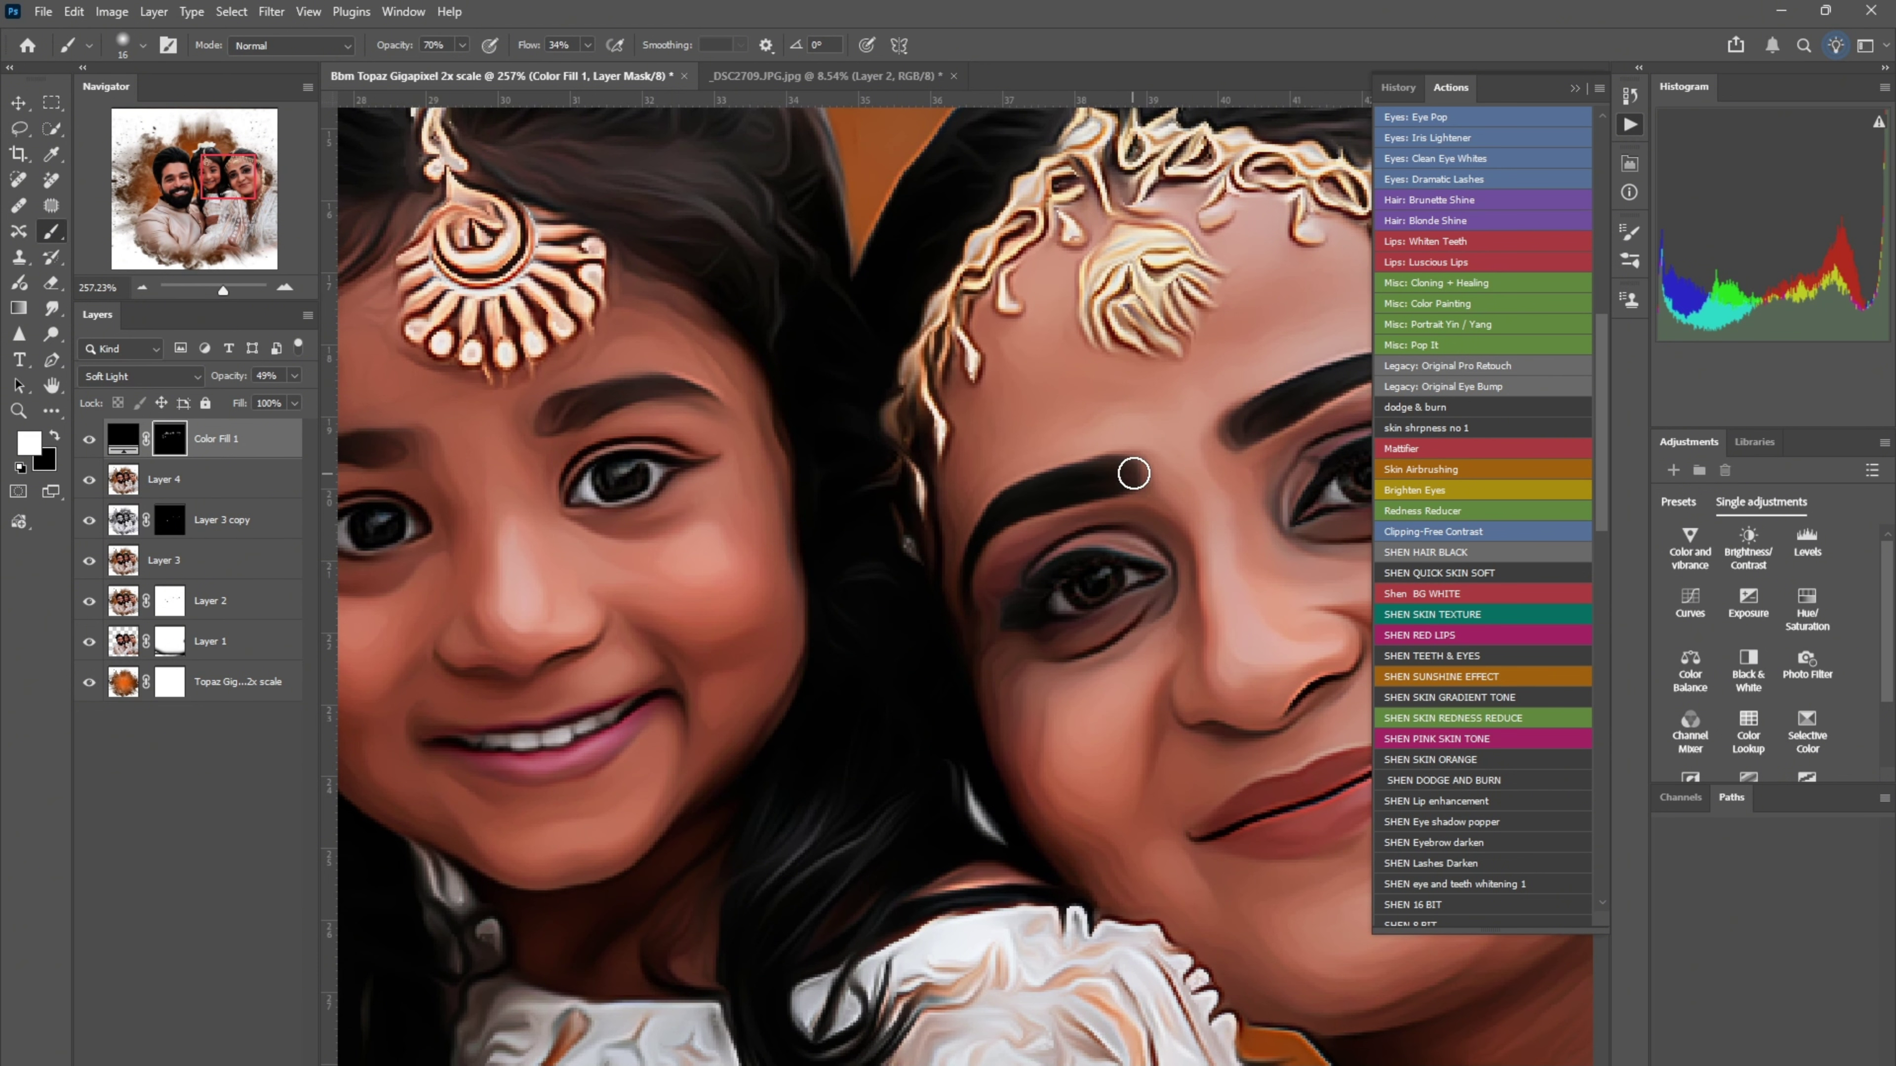
Stamp all visible layers into a new layer and run the SHEN RED LIPS action on it
{"action": "scroll", "coordinate": [1134, 475], "scroll_direction": "down", "scroll_amount": 15}
{"action": "scroll", "coordinate": [1164, 523], "scroll_direction": "up", "scroll_amount": 4}
{"action": "left_click", "coordinate": [130, 443]}
{"action": "key", "text": "ctrl+shift+alt+e"}
{"action": "scroll", "coordinate": [1037, 558], "scroll_direction": "down", "scroll_amount": 1}
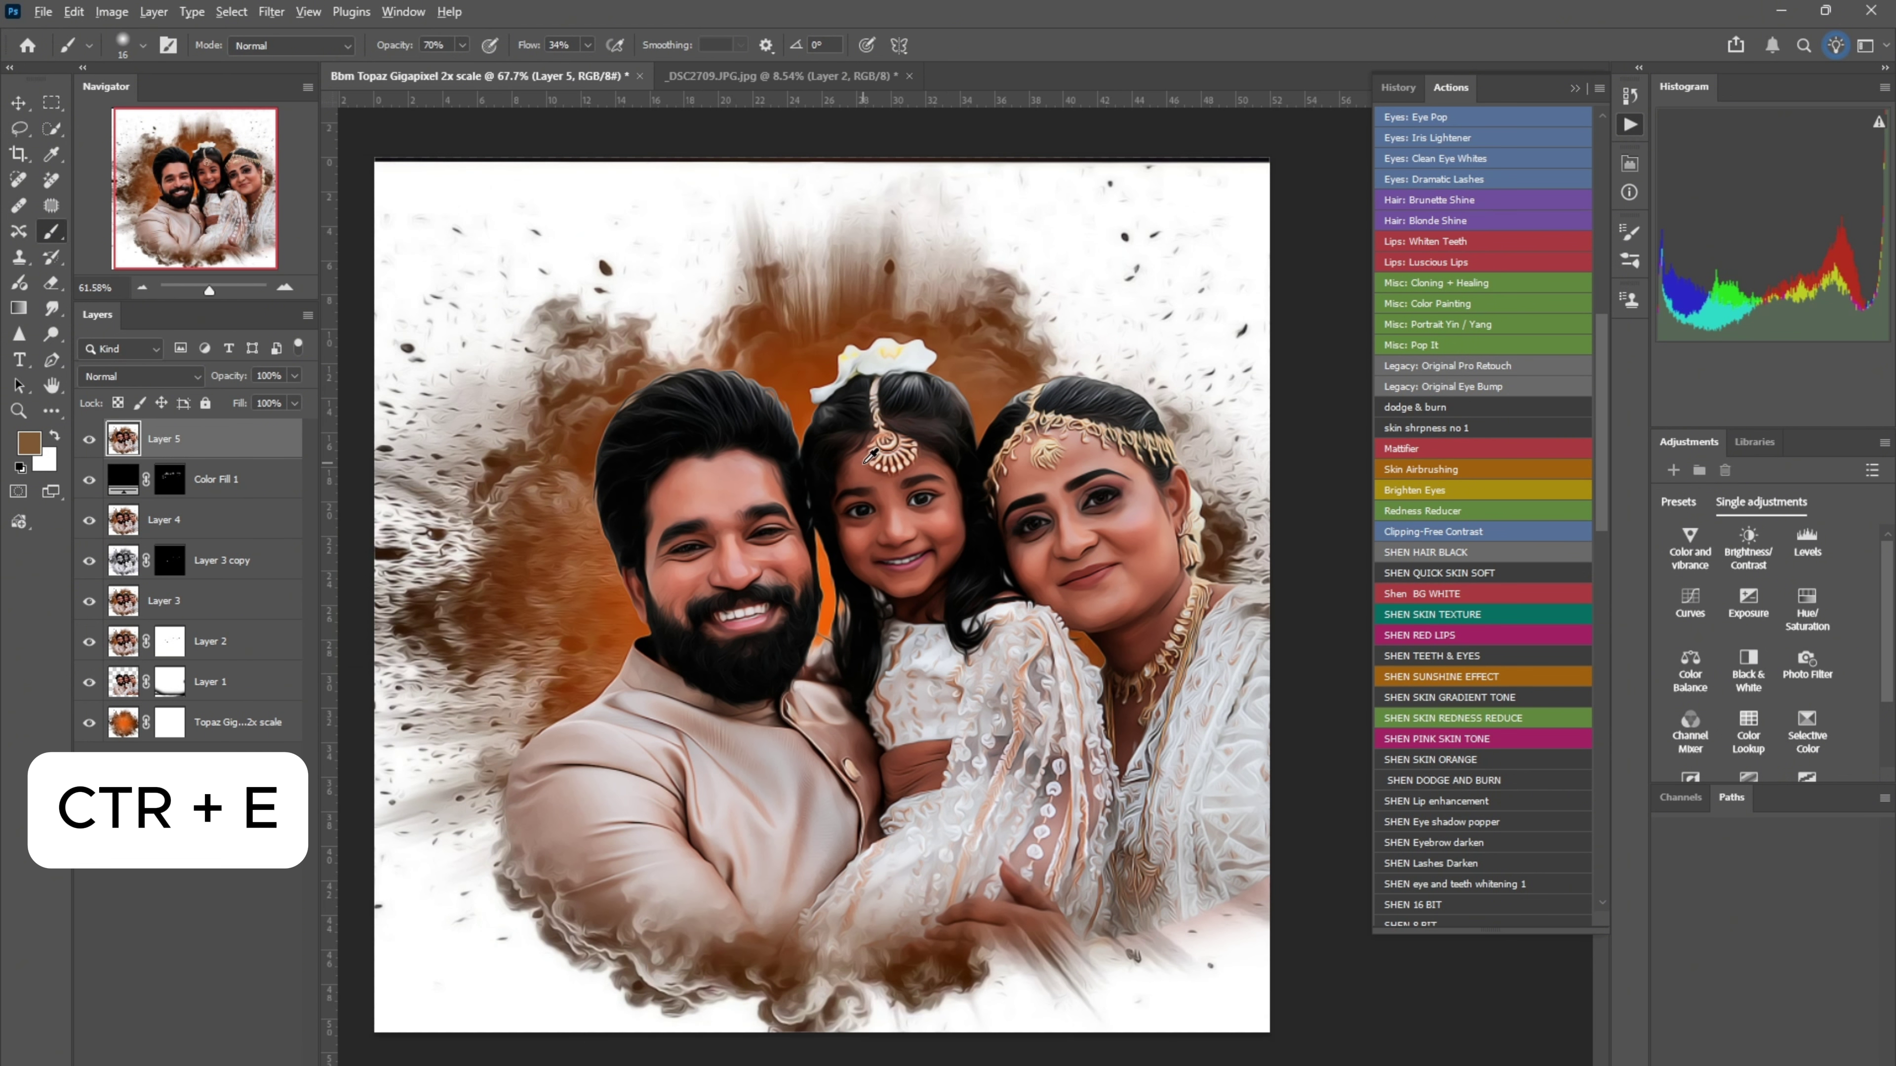
{"action": "scroll", "coordinate": [1037, 559], "scroll_direction": "up", "scroll_amount": 2}
{"action": "left_click_drag", "start_coordinate": [1025, 557], "coordinate": [984, 474]}
{"action": "scroll", "coordinate": [1493, 605], "scroll_direction": "down", "scroll_amount": 1}
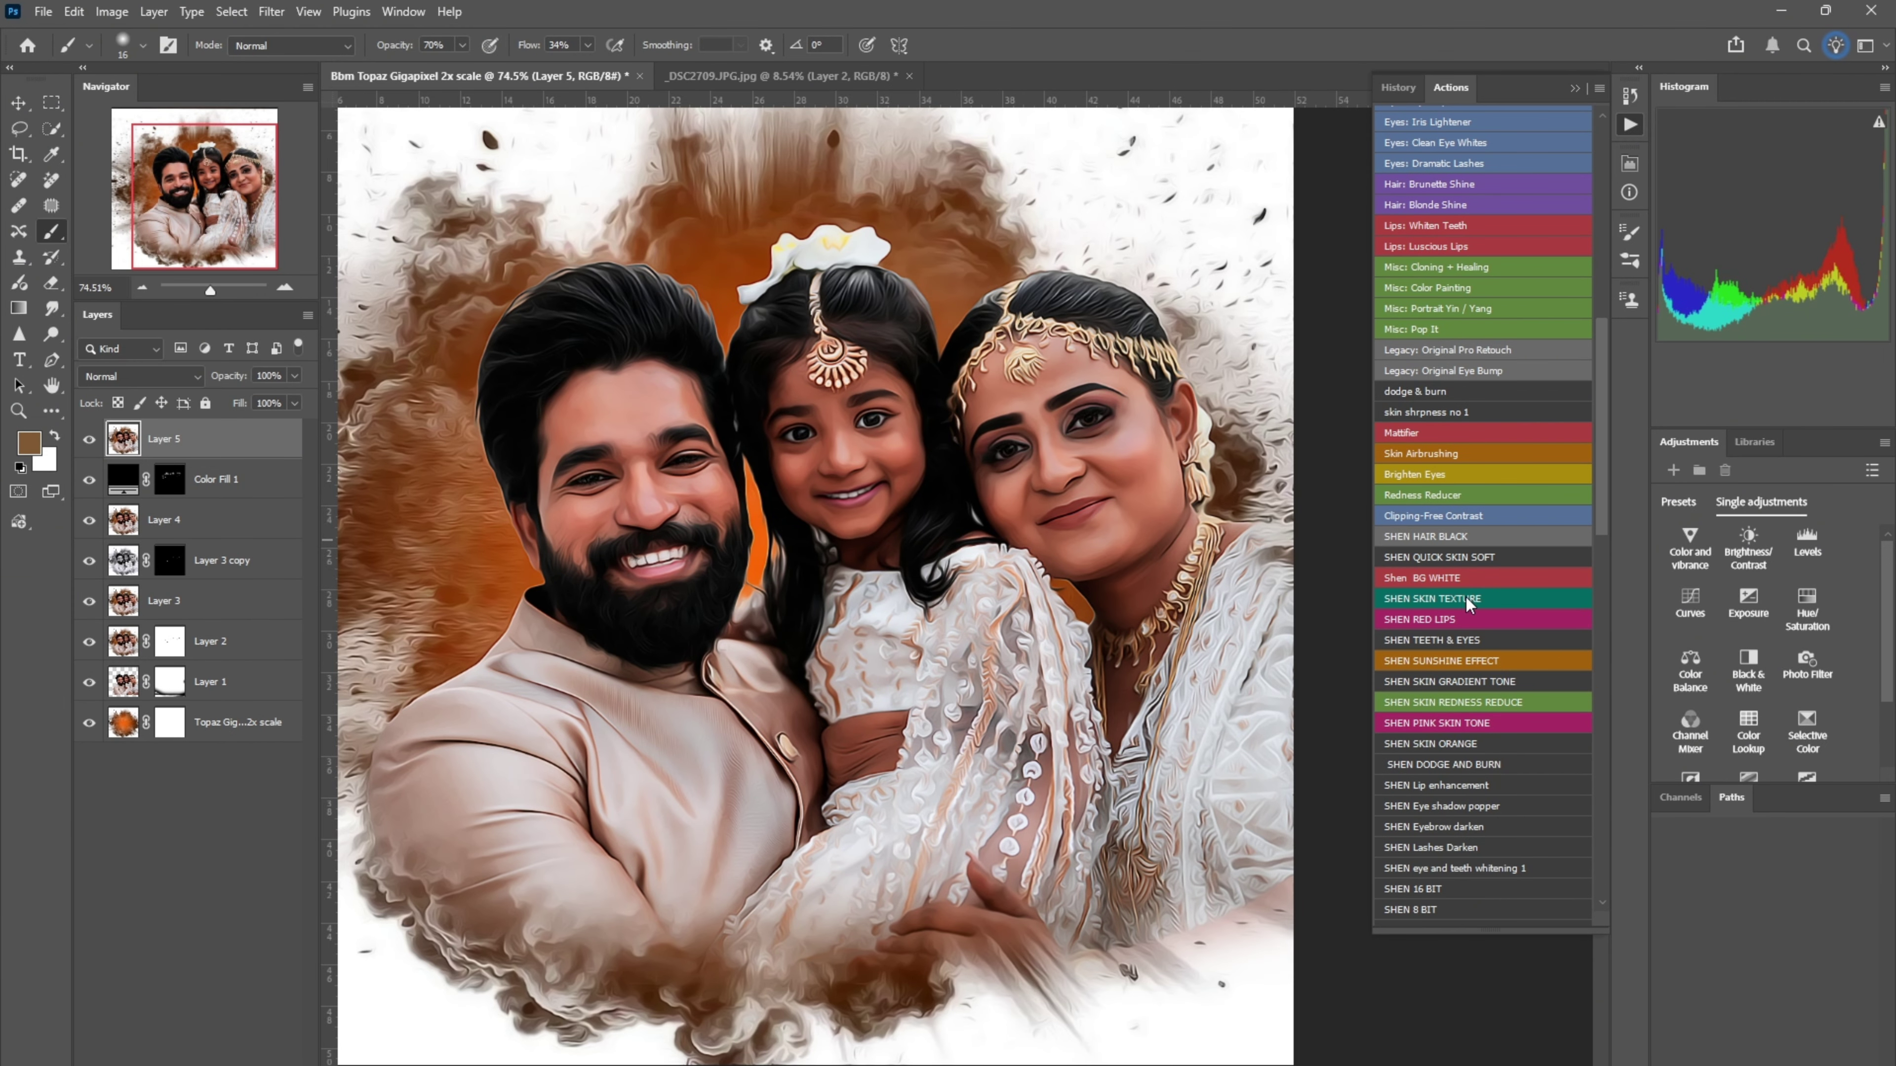
{"action": "left_click", "coordinate": [1426, 619]}
Paint white on the Red lips mask to redden the woman's lips
{"action": "scroll", "coordinate": [1095, 508], "scroll_direction": "up", "scroll_amount": 2}
{"action": "mouse_move", "coordinate": [1071, 500]}
{"action": "left_mouse_down"}
{"action": "mouse_move", "coordinate": [1130, 514]}
{"action": "mouse_move", "coordinate": [1082, 561]}
{"action": "mouse_move", "coordinate": [972, 540]}
{"action": "mouse_move", "coordinate": [1071, 508]}
{"action": "left_mouse_up"}
{"action": "scroll", "coordinate": [1045, 523], "scroll_direction": "down", "scroll_amount": 5}
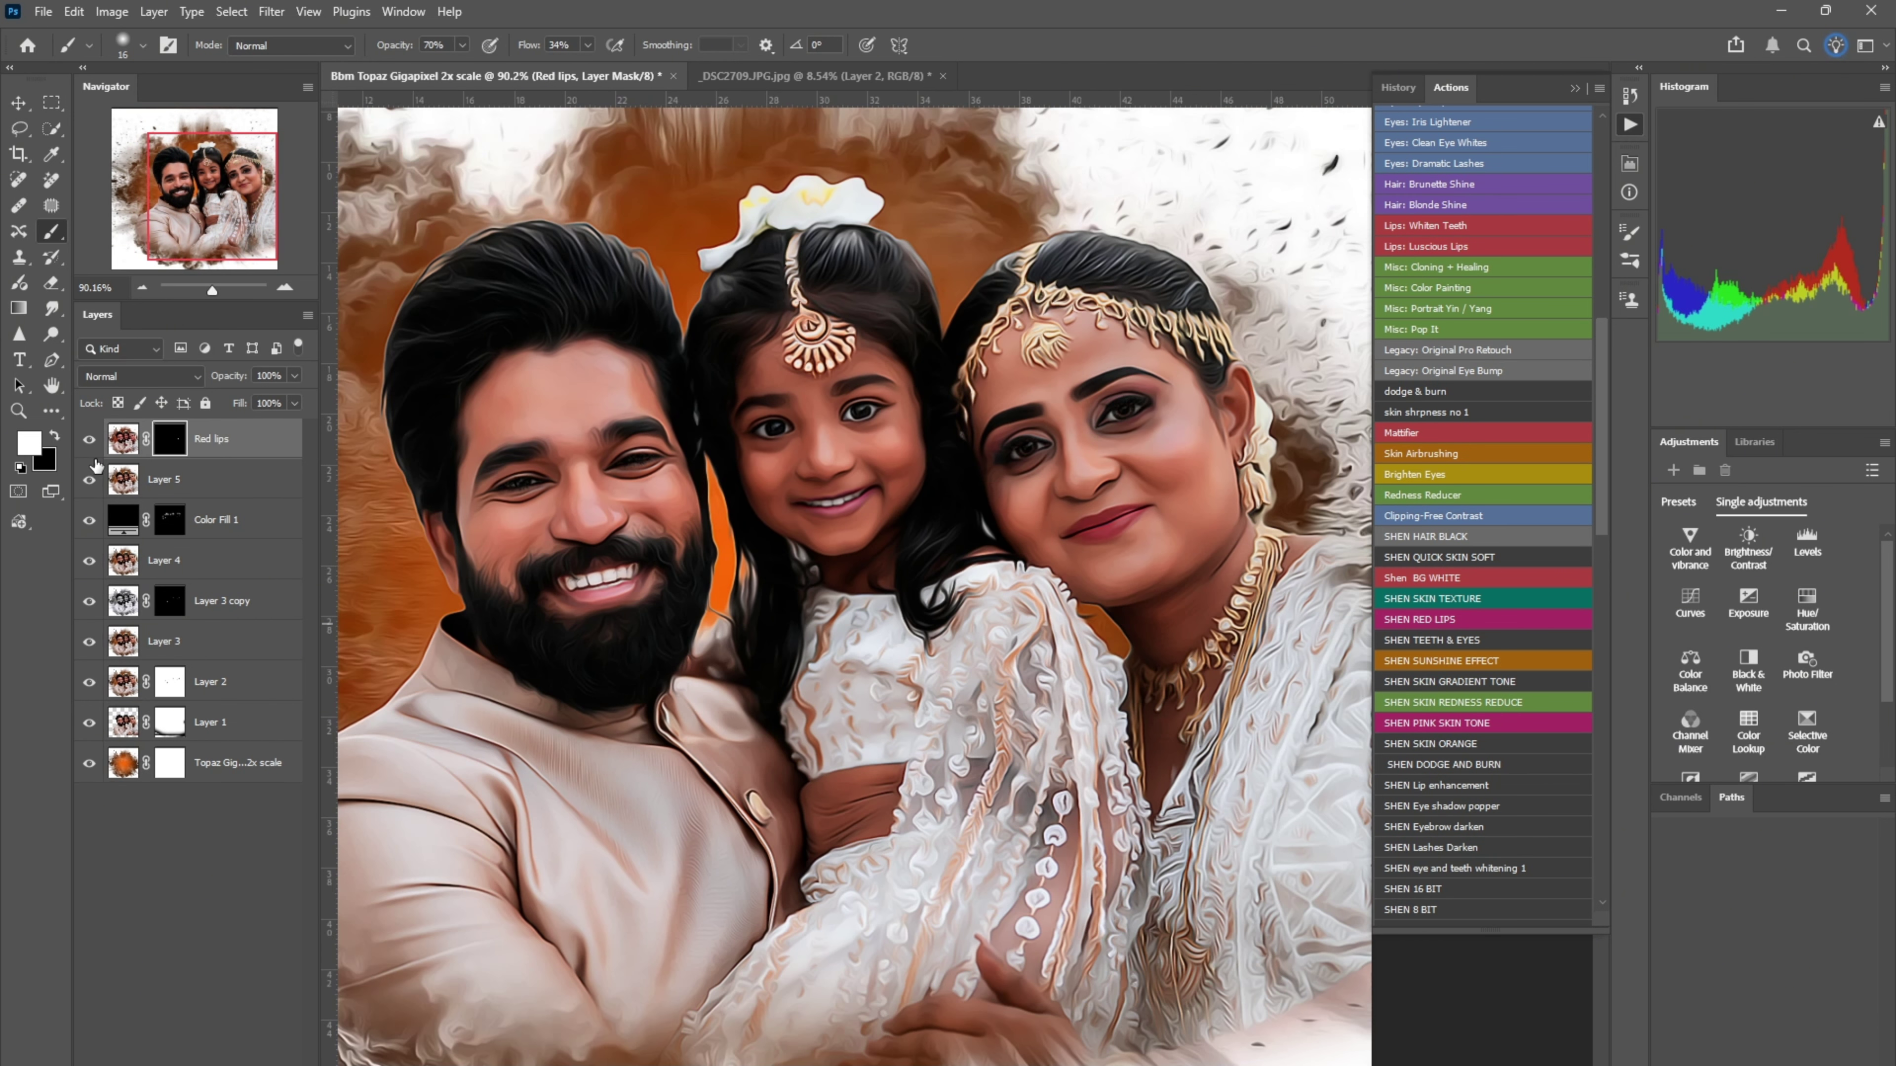
{"action": "scroll", "coordinate": [1001, 510], "scroll_direction": "up", "scroll_amount": 5}
{"action": "key", "text": "bracketleft"}
{"action": "left_click_drag", "start_coordinate": [1069, 445], "coordinate": [1105, 420]}
Stamp all visible layers into a new layer and soften the background splatter with a large Smudge brush at 65% strength
{"action": "key", "text": "ctrl+shift+alt+e"}
{"action": "left_click", "coordinate": [51, 308]}
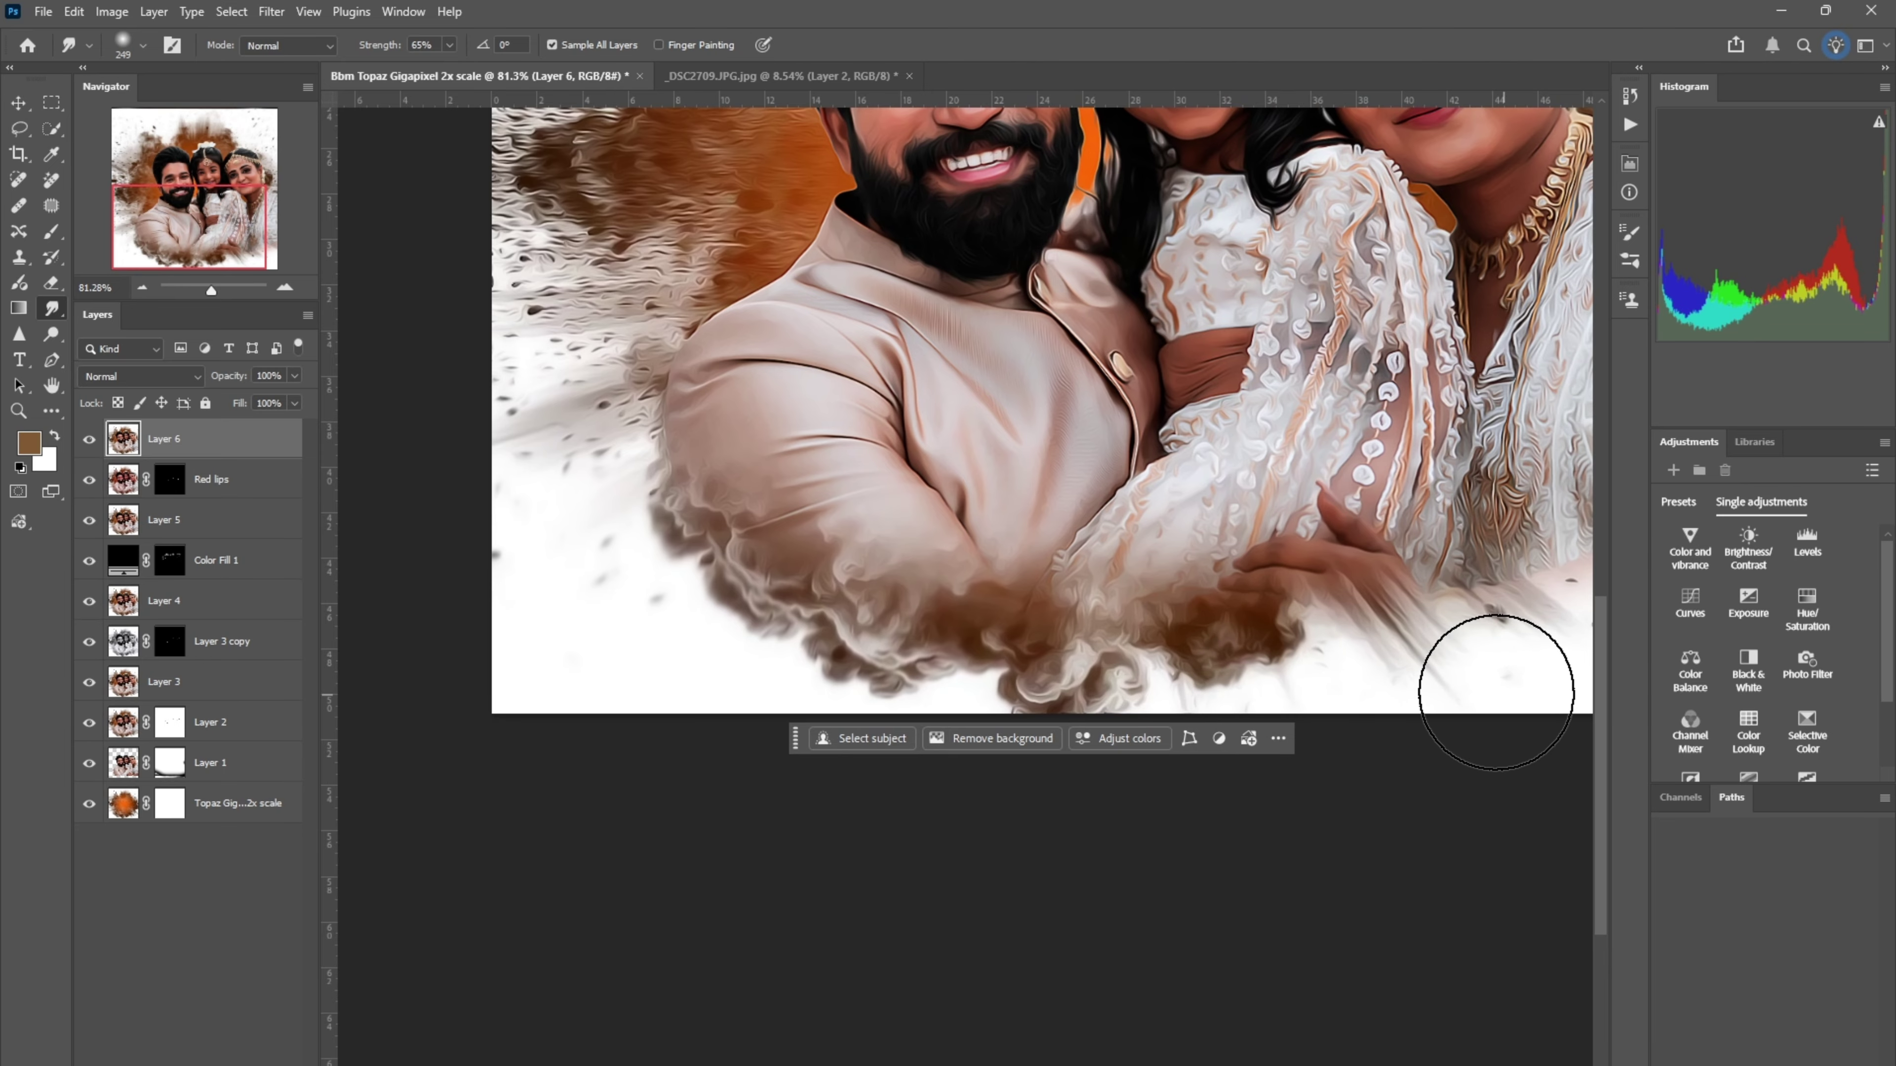
{"action": "scroll", "coordinate": [1493, 685], "scroll_direction": "down", "scroll_amount": 2}
Smudge the skin of the man's face on Layer 6 using a 30 px brush at 65% strength
{"action": "scroll", "coordinate": [940, 356], "scroll_direction": "up", "scroll_amount": 5}
{"action": "key", "text": "bracketleft"}
{"action": "key", "text": "bracketleft"}
{"action": "key", "text": "bracketleft"}
{"action": "key", "text": "bracketleft"}
{"action": "key", "text": "bracketleft"}
{"action": "key", "text": "bracketleft"}
{"action": "scroll", "coordinate": [967, 358], "scroll_direction": "up", "scroll_amount": 3}
{"action": "key", "text": "bracketright"}
{"action": "key", "text": "bracketright"}
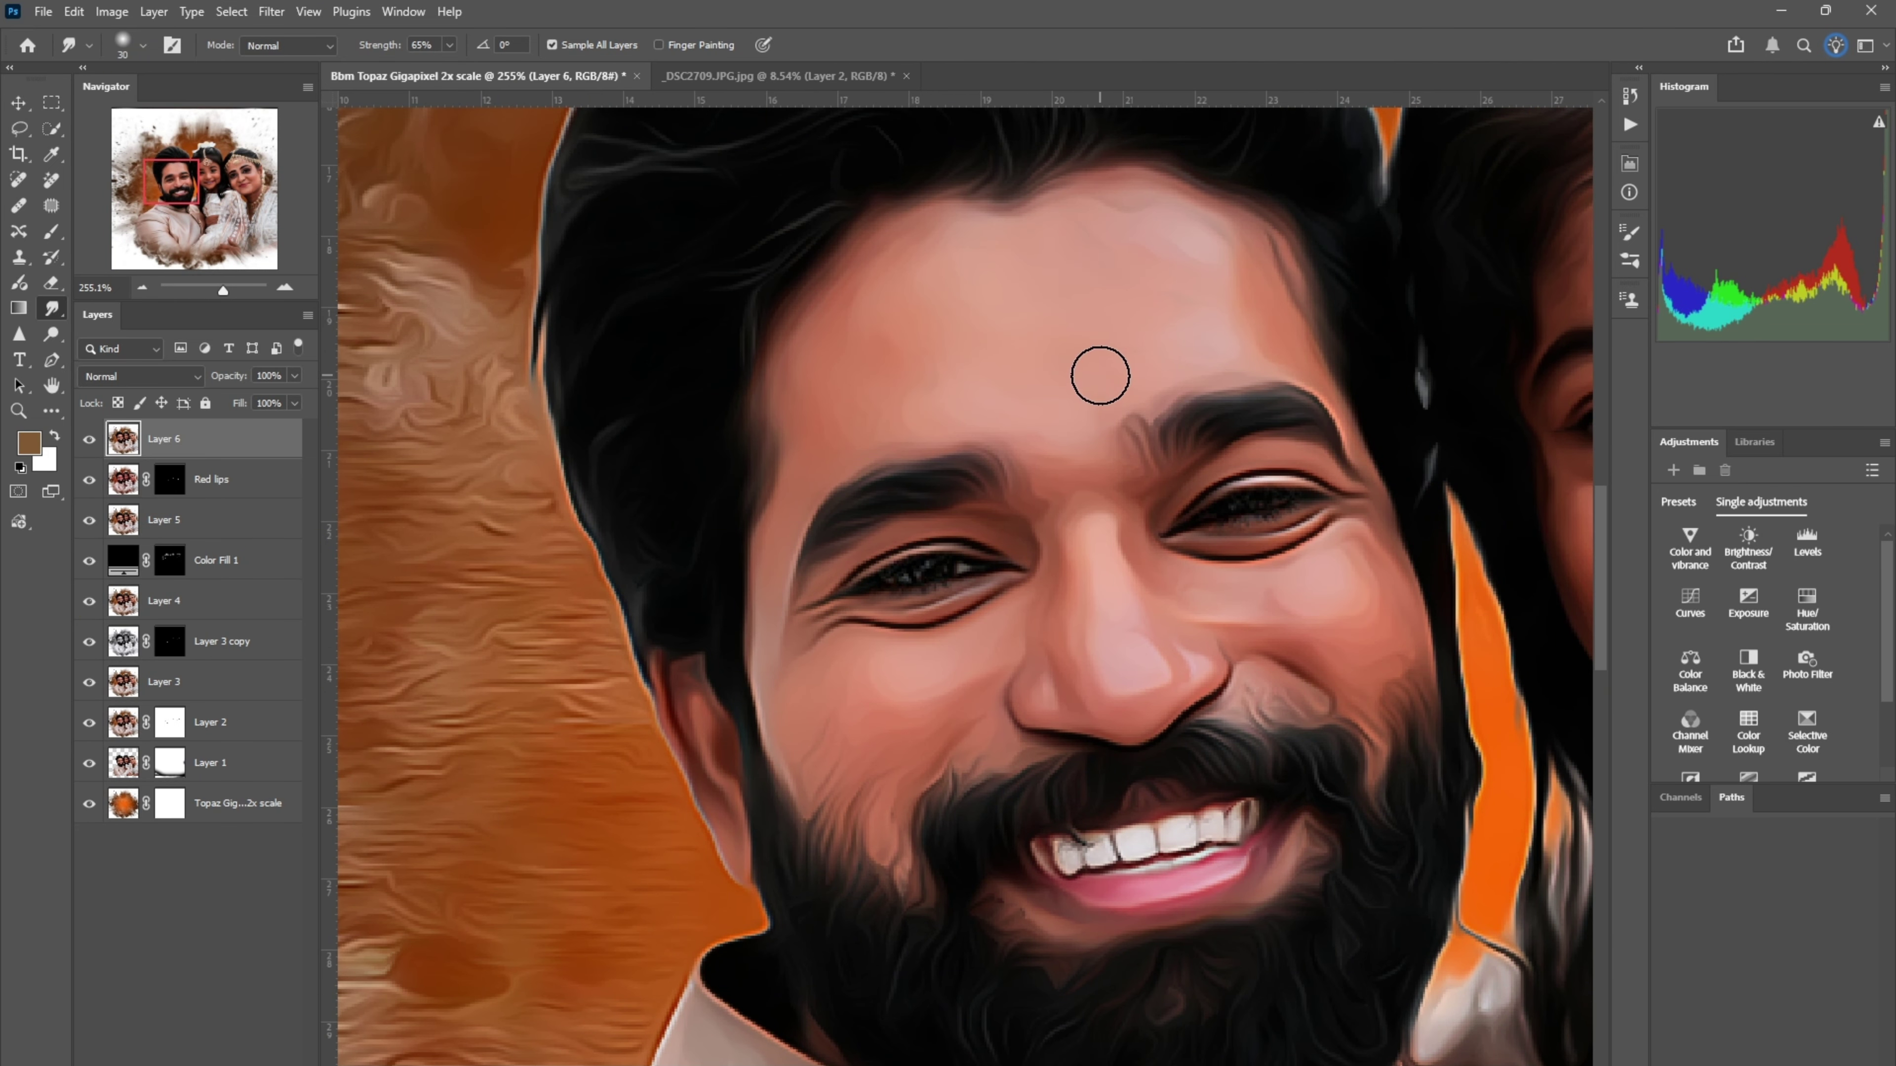
{"action": "scroll", "coordinate": [1059, 472], "scroll_direction": "up", "scroll_amount": 3}
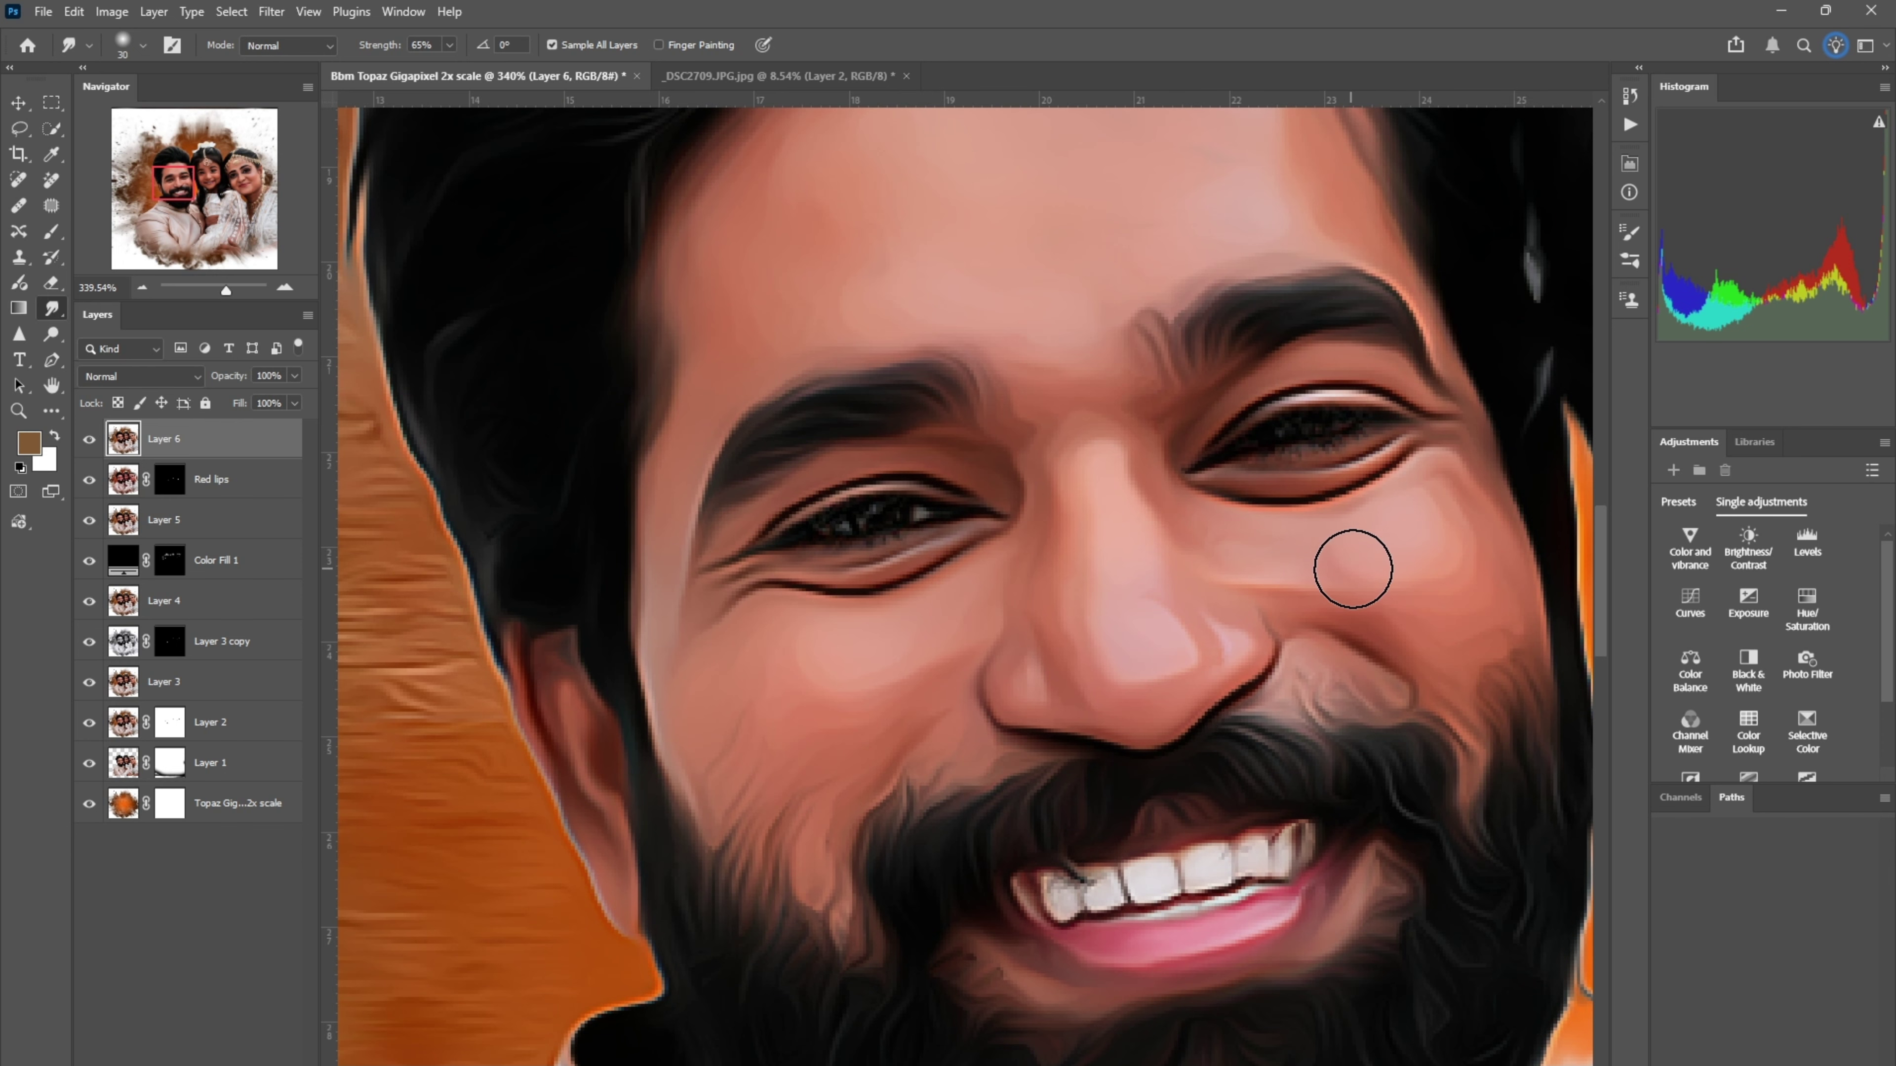
{"action": "scroll", "coordinate": [1347, 552], "scroll_direction": "right", "scroll_amount": 2}
{"action": "scroll", "coordinate": [1343, 537], "scroll_direction": "down", "scroll_amount": 2}
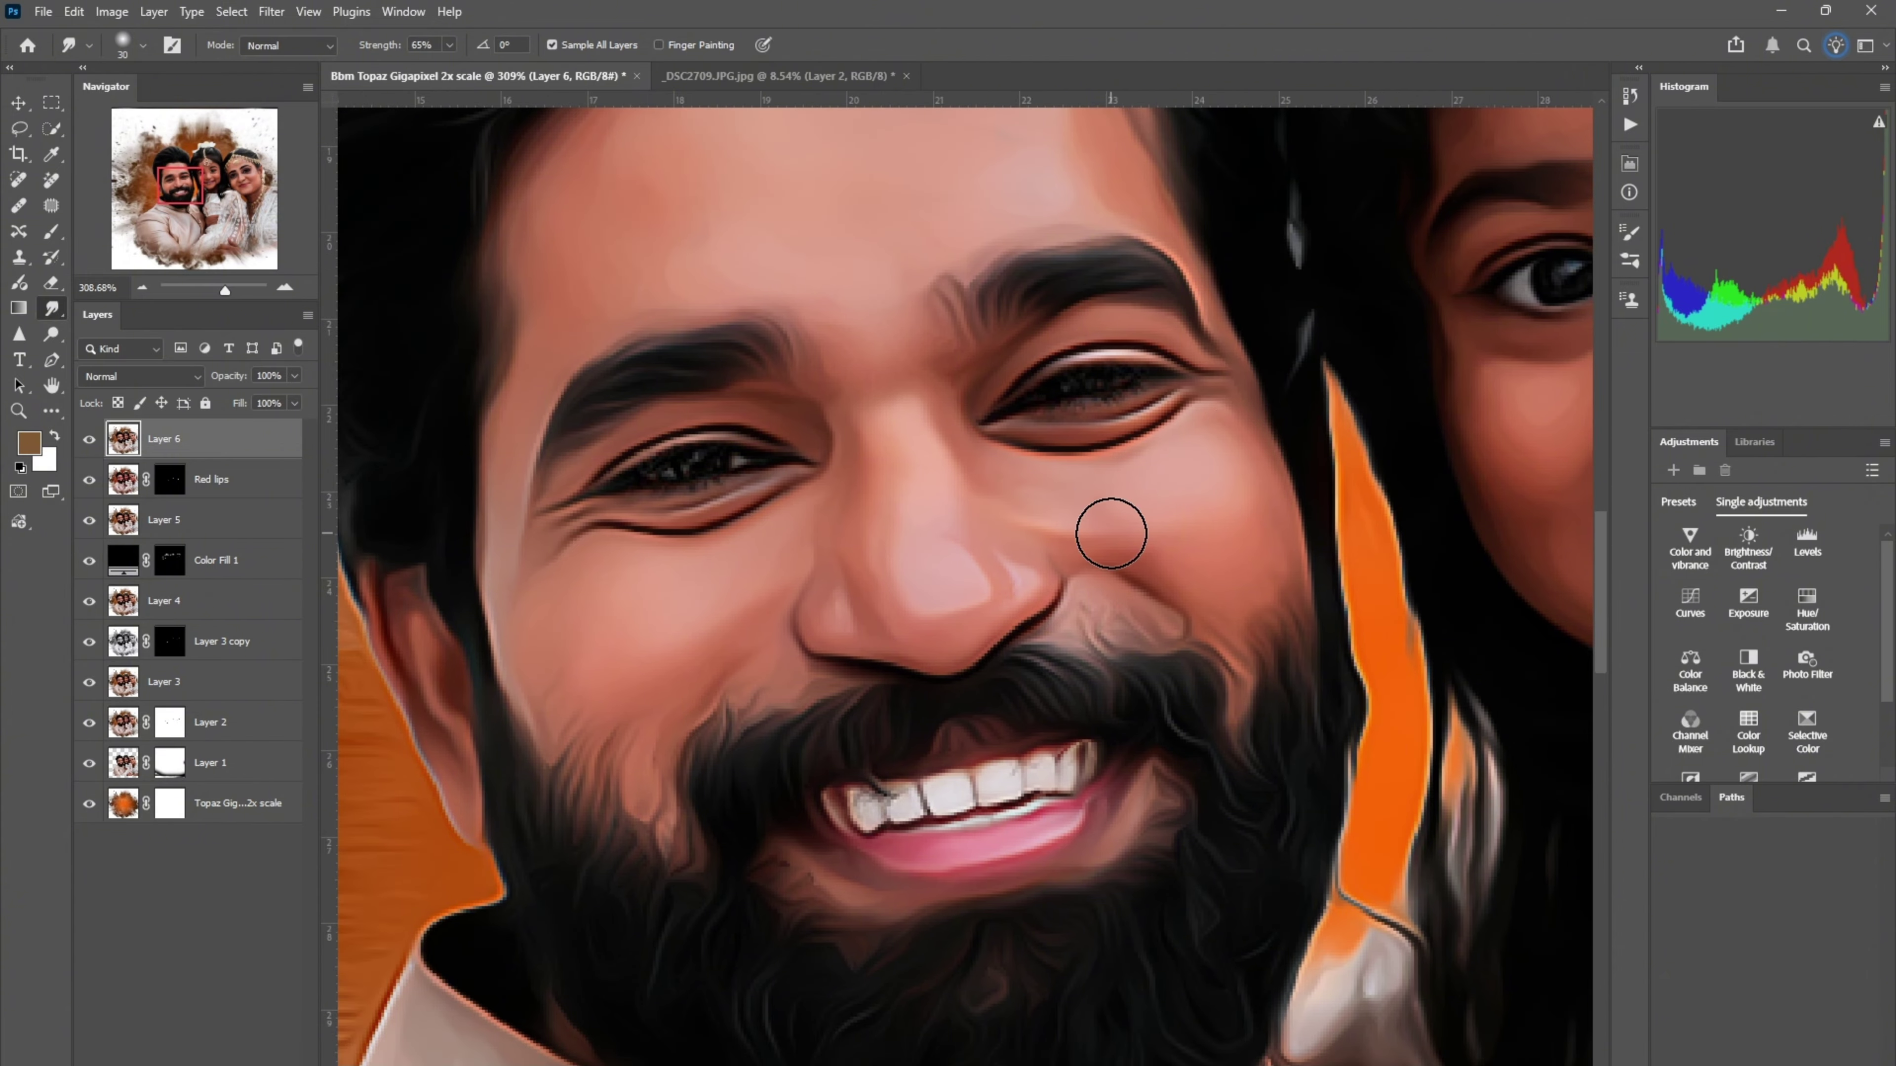
Smudge the details around the man's teeth with a 16 px brush
{"action": "scroll", "coordinate": [1046, 602], "scroll_direction": "up", "scroll_amount": 3}
{"action": "key", "text": "bracketleft"}
{"action": "key", "text": "bracketleft"}
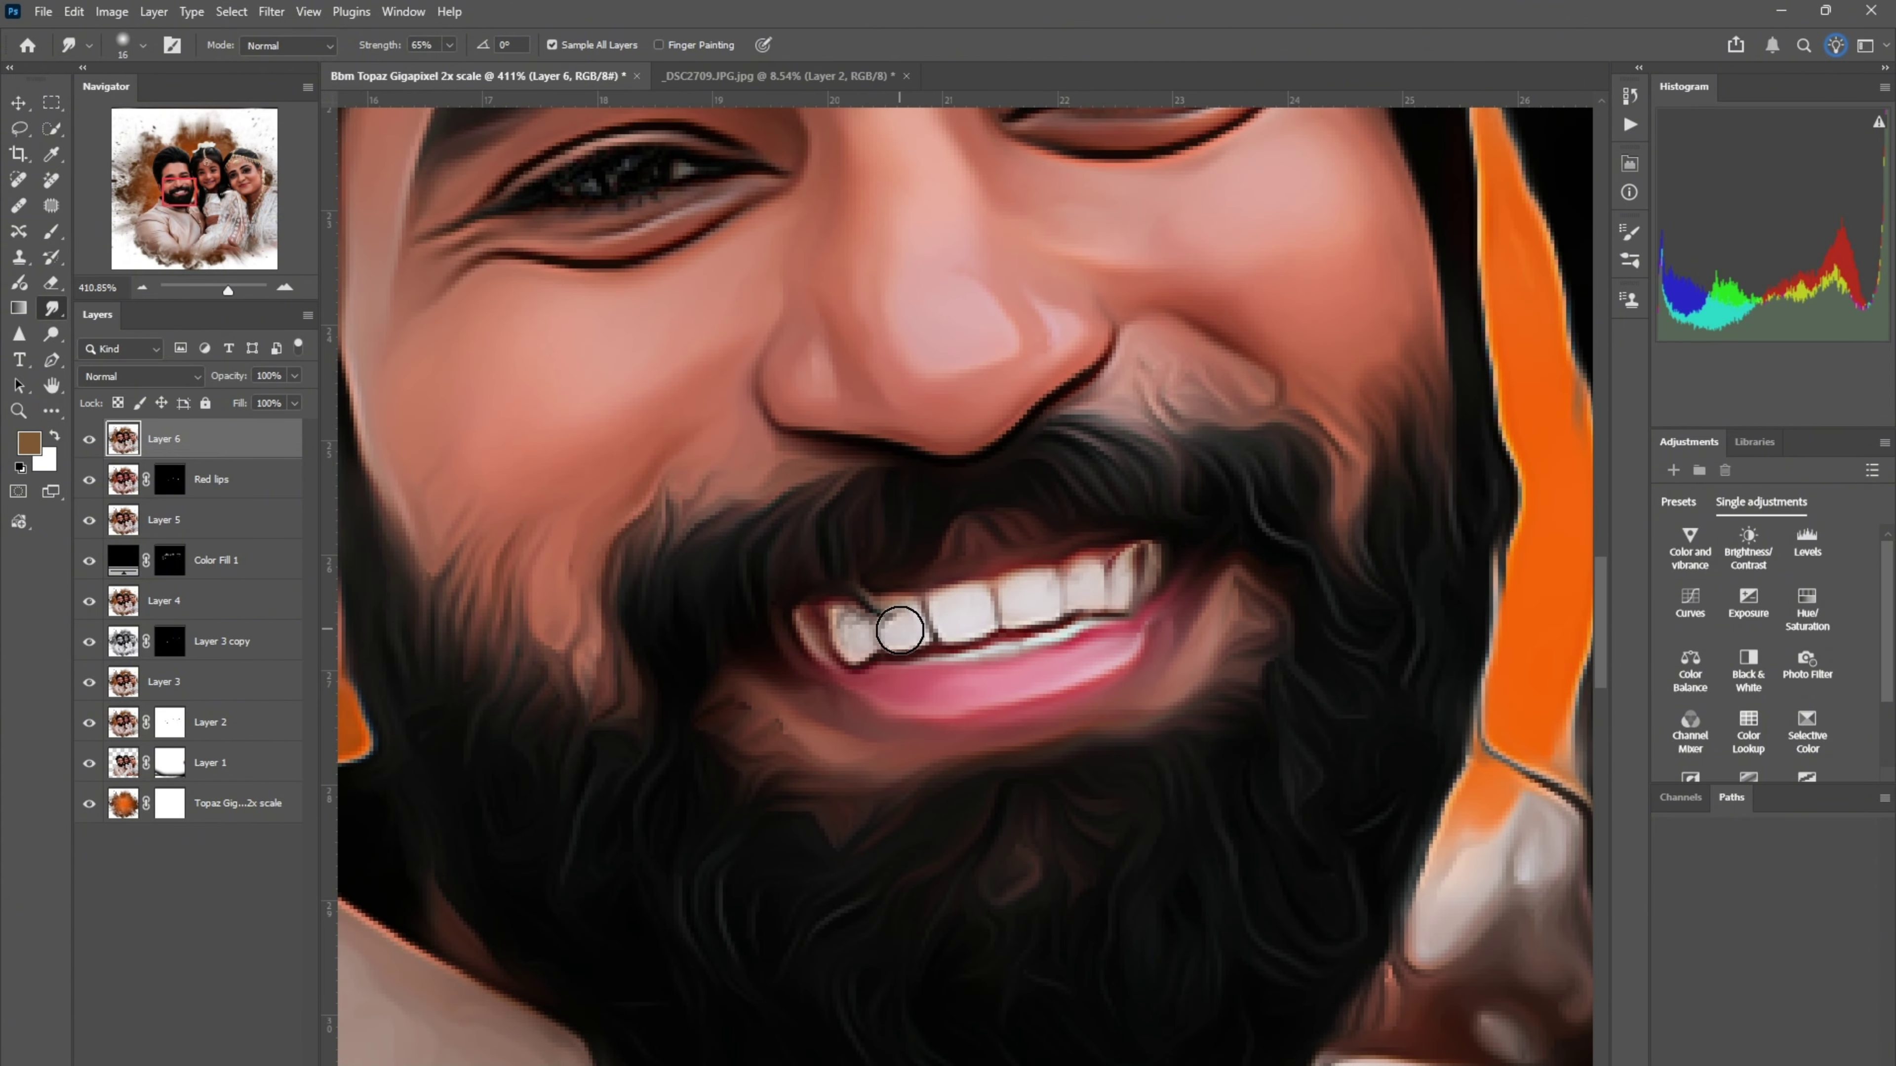
Smooth the girl's facial skin with a 29 px Smudge brush and check the rest of the portrait
{"action": "scroll", "coordinate": [880, 627], "scroll_direction": "down", "scroll_amount": 3}
{"action": "scroll", "coordinate": [1022, 492], "scroll_direction": "up", "scroll_amount": 2}
{"action": "key", "text": "bracketright"}
{"action": "key", "text": "bracketright"}
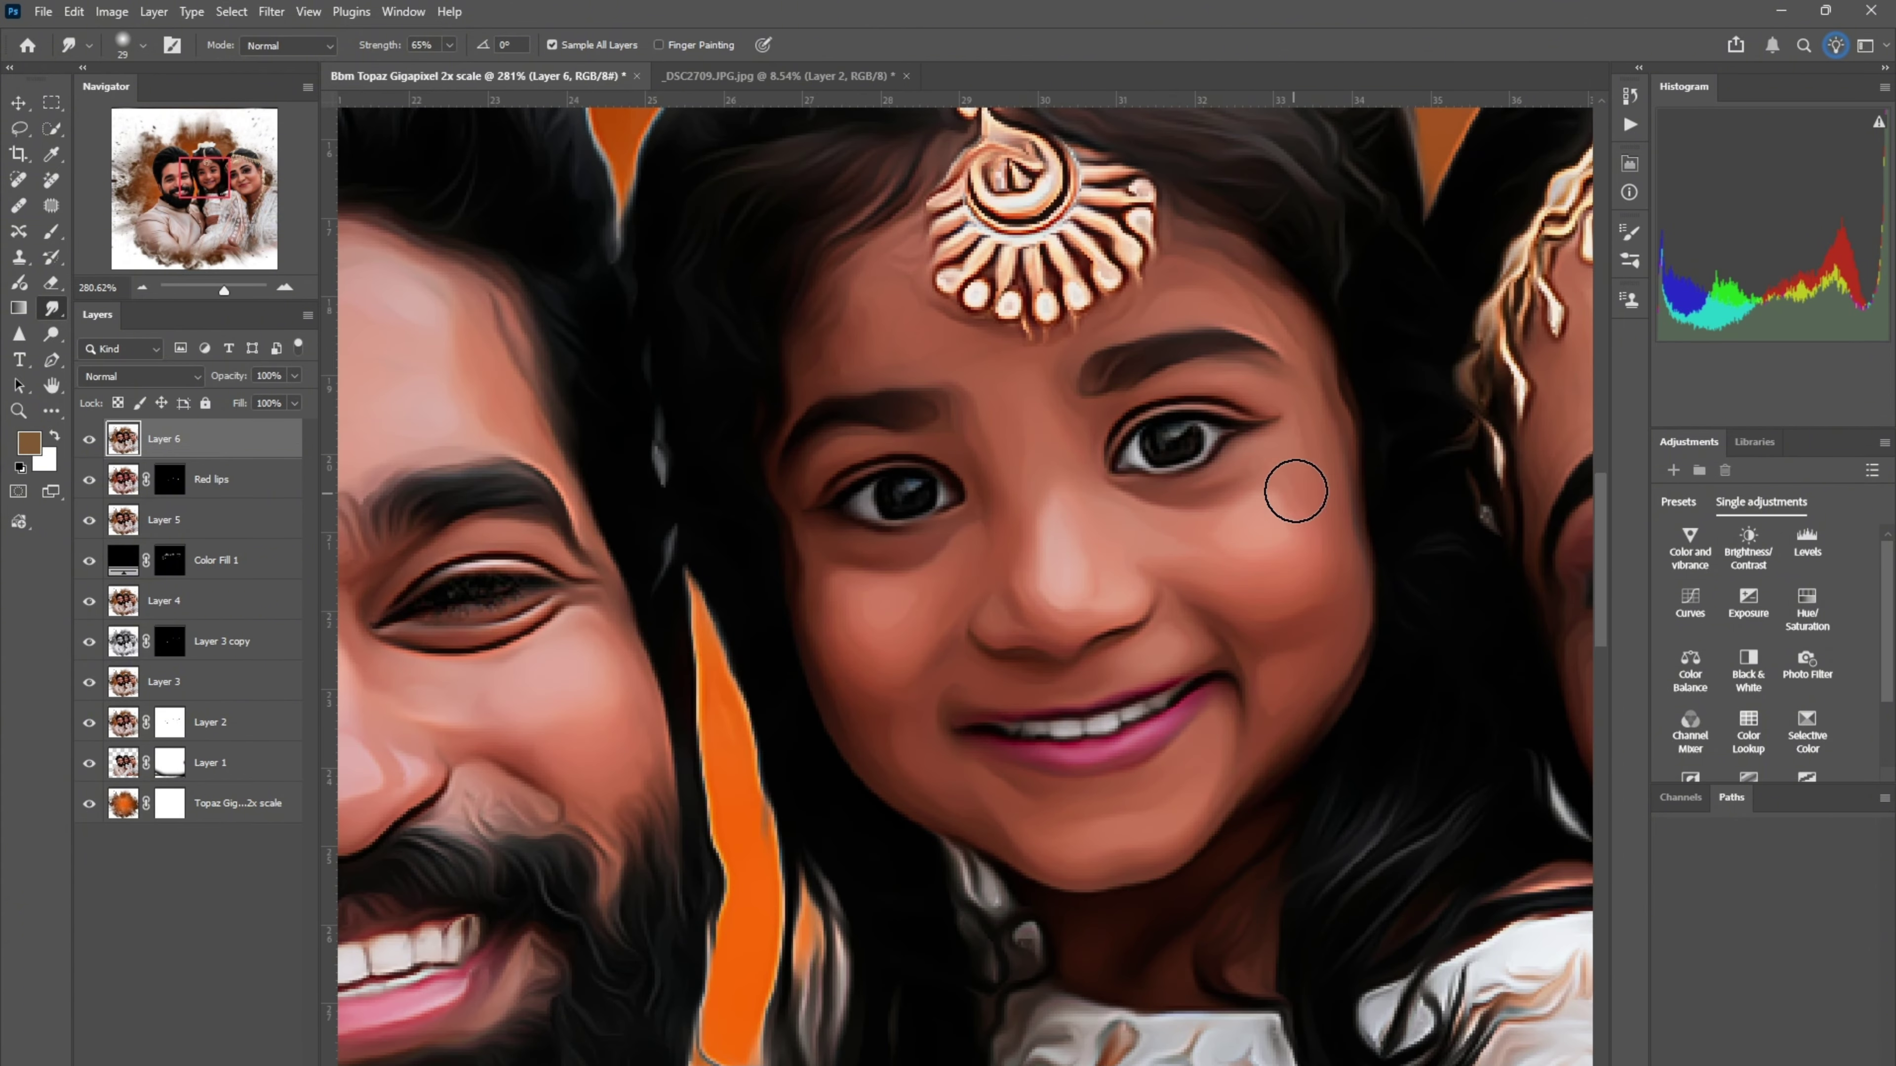
{"action": "scroll", "coordinate": [1281, 614], "scroll_direction": "down", "scroll_amount": 3}
{"action": "scroll", "coordinate": [910, 746], "scroll_direction": "up", "scroll_amount": 2}
{"action": "scroll", "coordinate": [1071, 631], "scroll_direction": "down", "scroll_amount": 4}
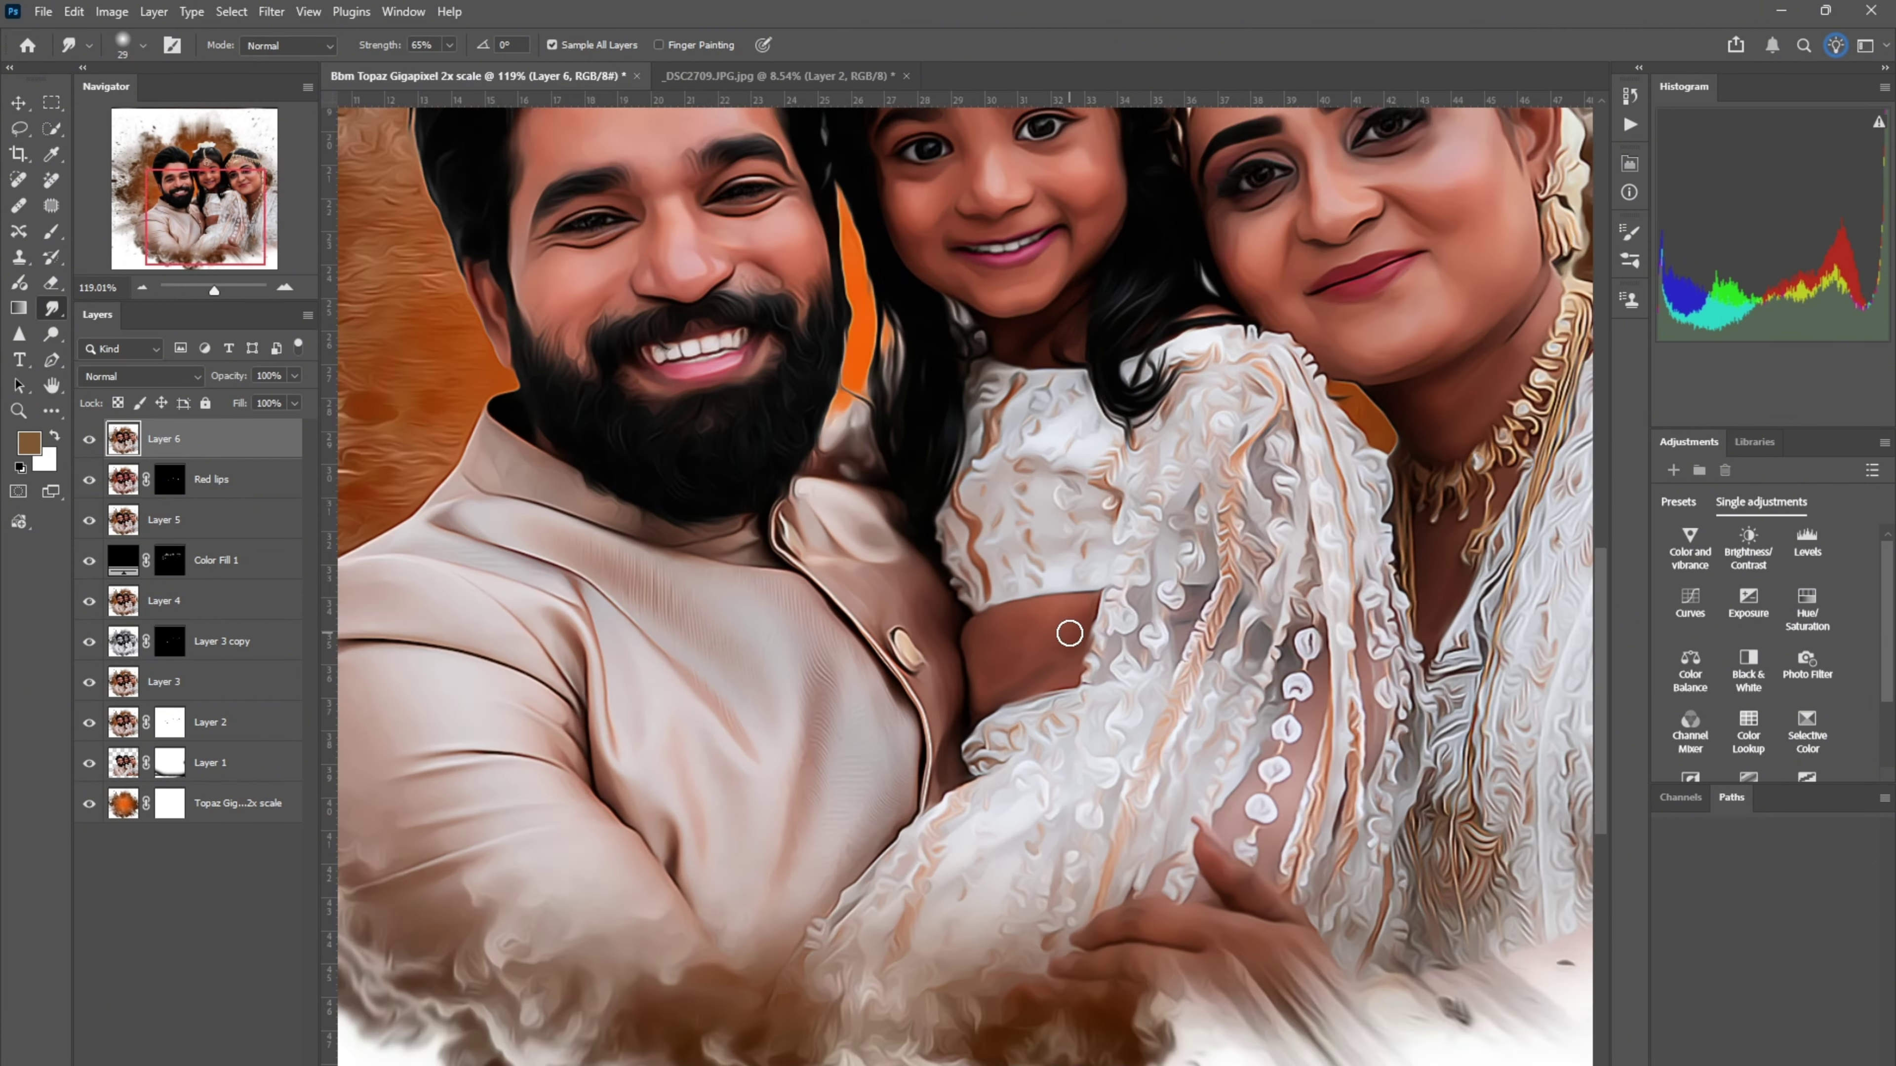
Group the layers from Red lips down to Layer 2 and hide the group
{"action": "key", "text": "v"}
{"action": "scroll", "coordinate": [1037, 470], "scroll_direction": "down", "scroll_amount": 1}
{"action": "scroll", "coordinate": [1037, 469], "scroll_direction": "up", "scroll_amount": 2}
{"action": "scroll", "coordinate": [1037, 469], "scroll_direction": "down", "scroll_amount": 1}
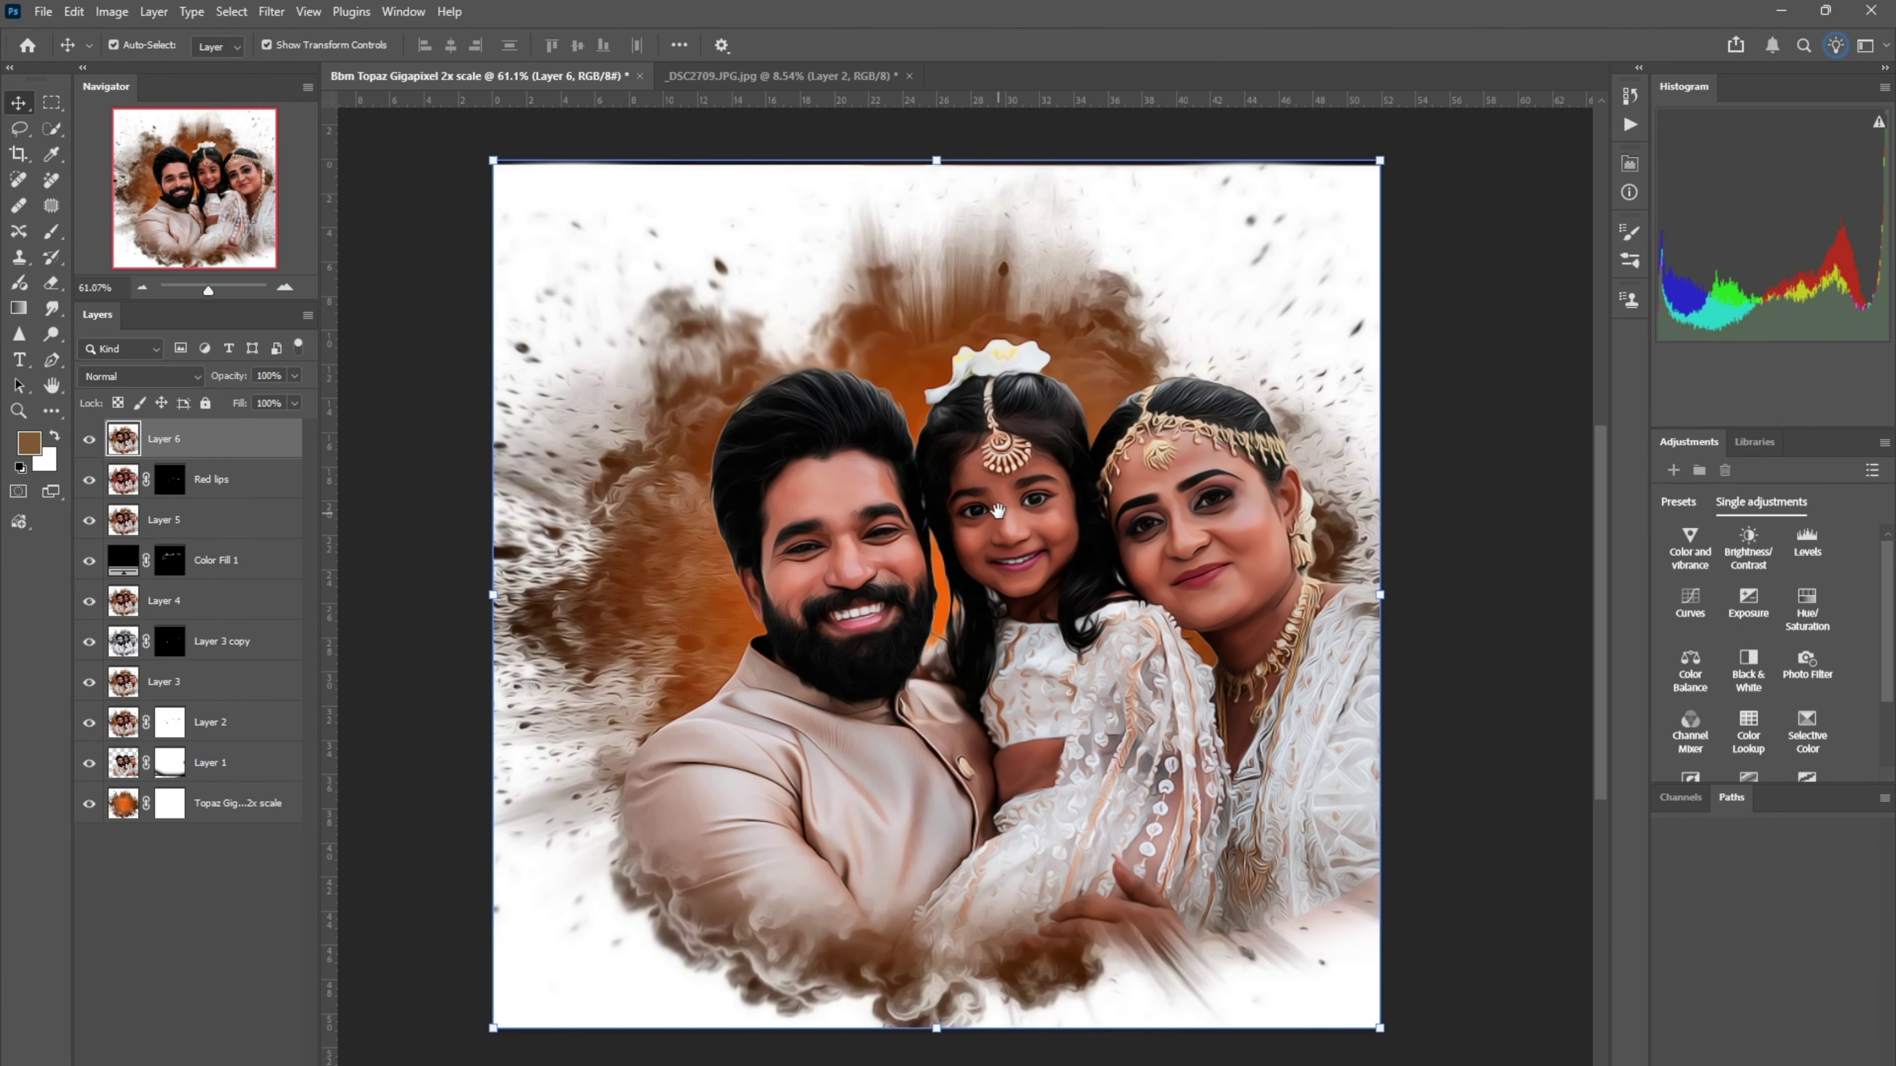
{"action": "left_click", "coordinate": [246, 479]}
{"action": "left_click", "coordinate": [250, 733], "text": "shift"}
{"action": "key", "text": "ctrl+g"}
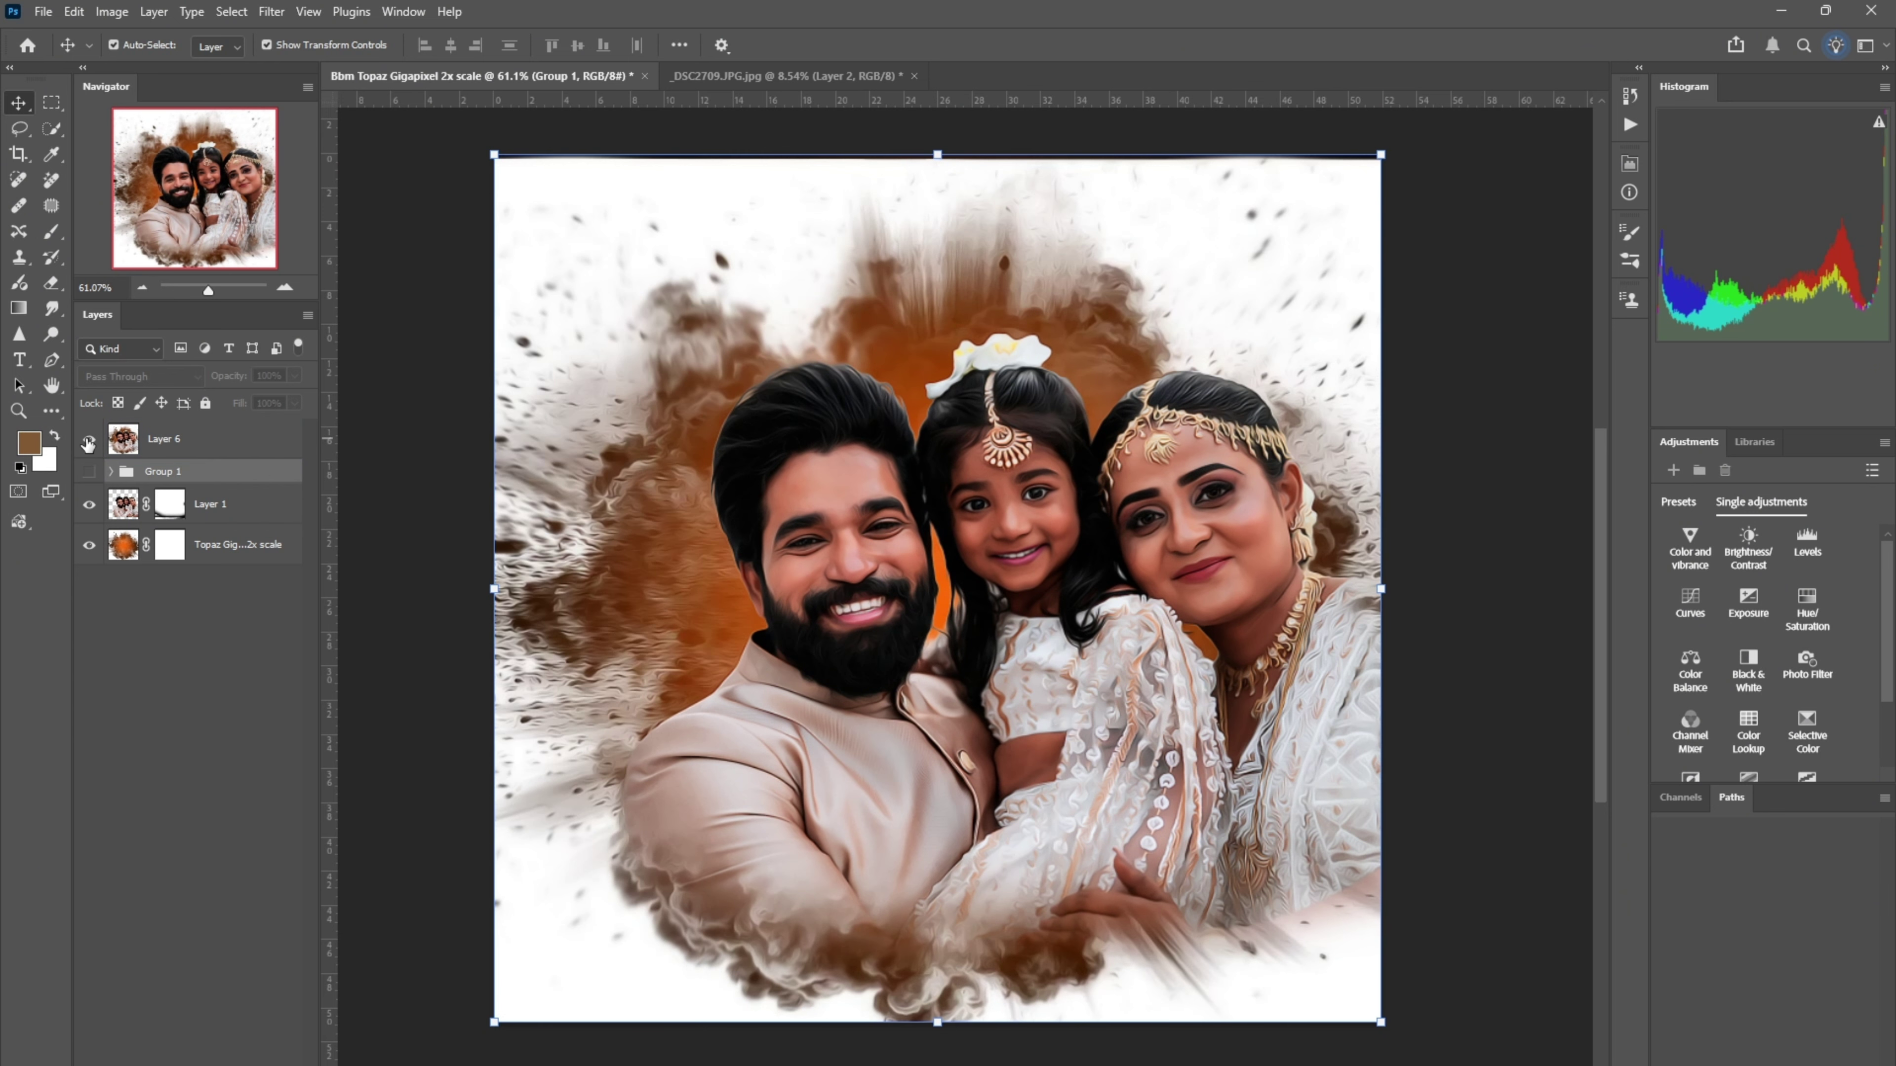
Toggle Layer 6's visibility repeatedly to compare the portrait before and after the painting effect
{"action": "scroll", "coordinate": [1123, 502], "scroll_direction": "up", "scroll_amount": 1}
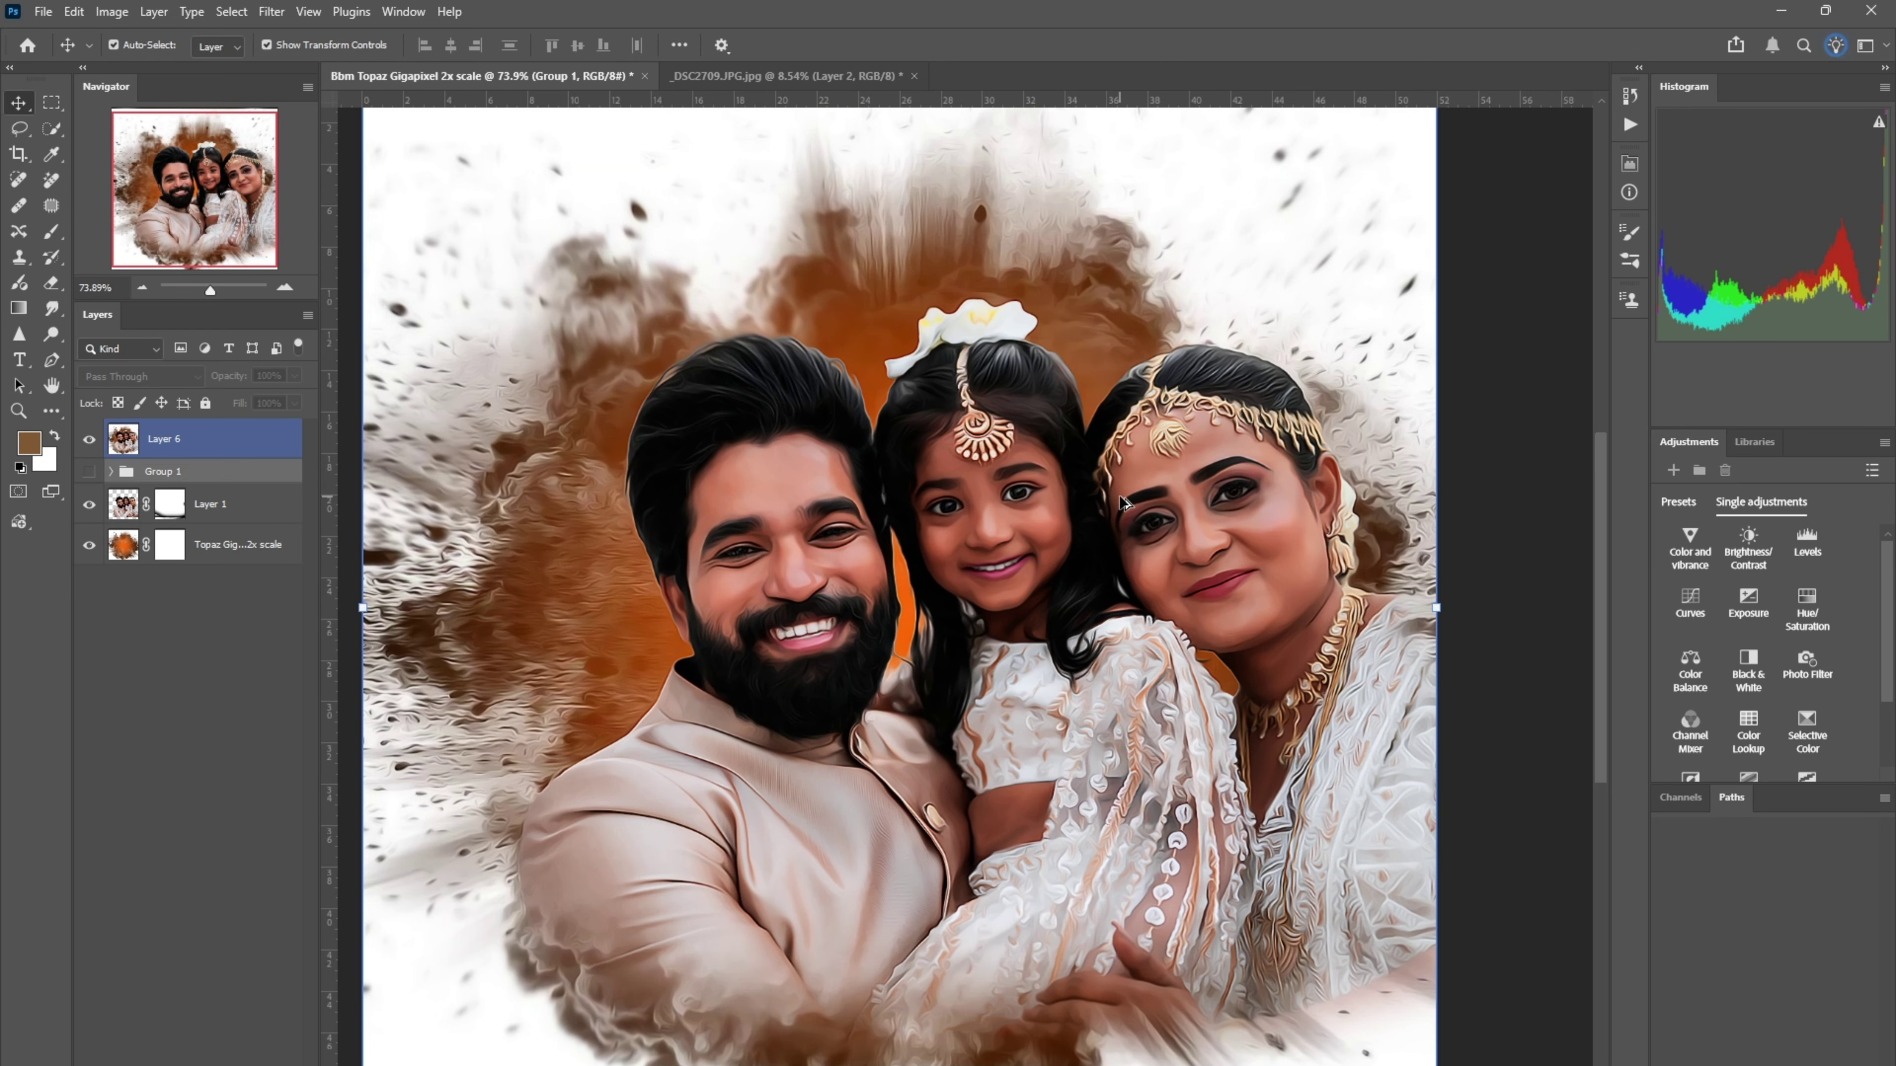
{"action": "left_click", "coordinate": [90, 439]}
{"action": "left_click", "coordinate": [89, 438]}
{"action": "left_click", "coordinate": [89, 439]}
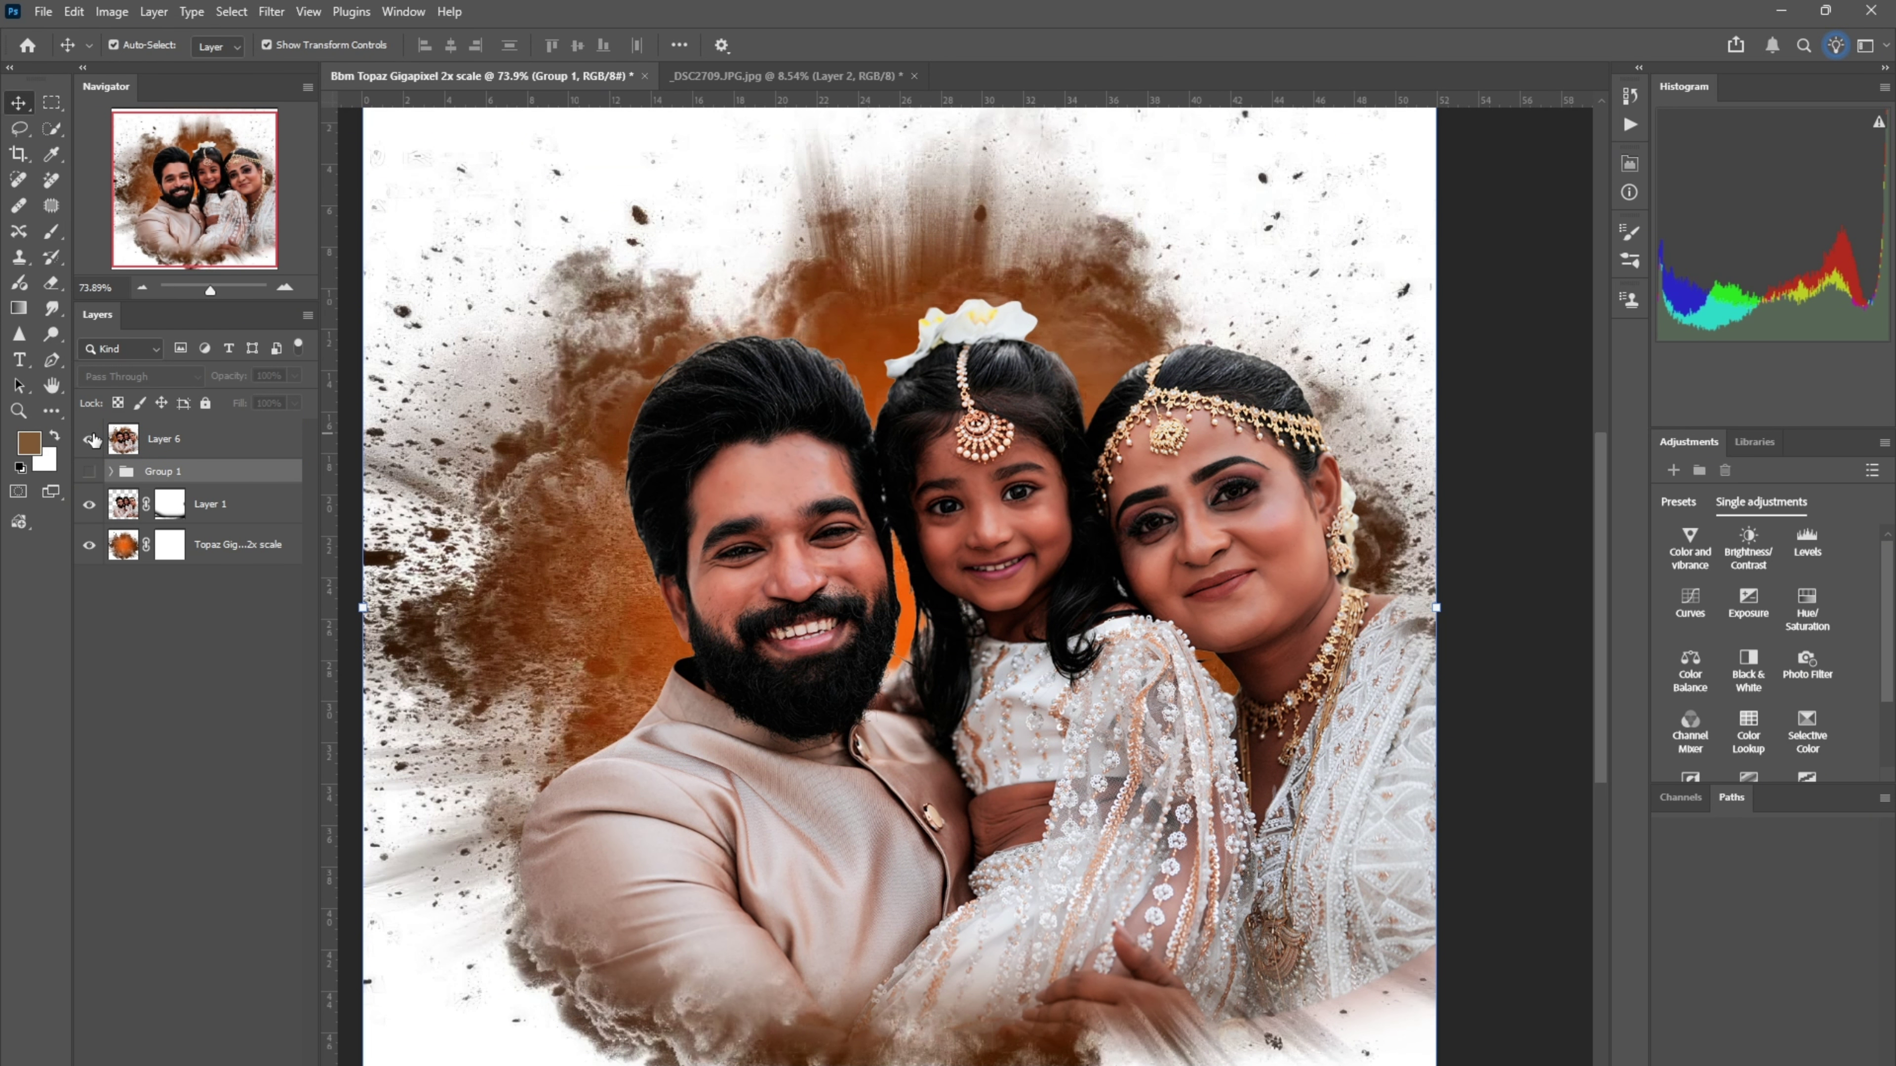
{"action": "left_click", "coordinate": [90, 438]}
{"action": "left_click", "coordinate": [91, 439]}
{"action": "left_click", "coordinate": [91, 439]}
{"action": "left_click", "coordinate": [90, 439]}
{"action": "left_click", "coordinate": [91, 439]}
{"action": "left_click", "coordinate": [90, 439]}
{"action": "left_click", "coordinate": [91, 439]}
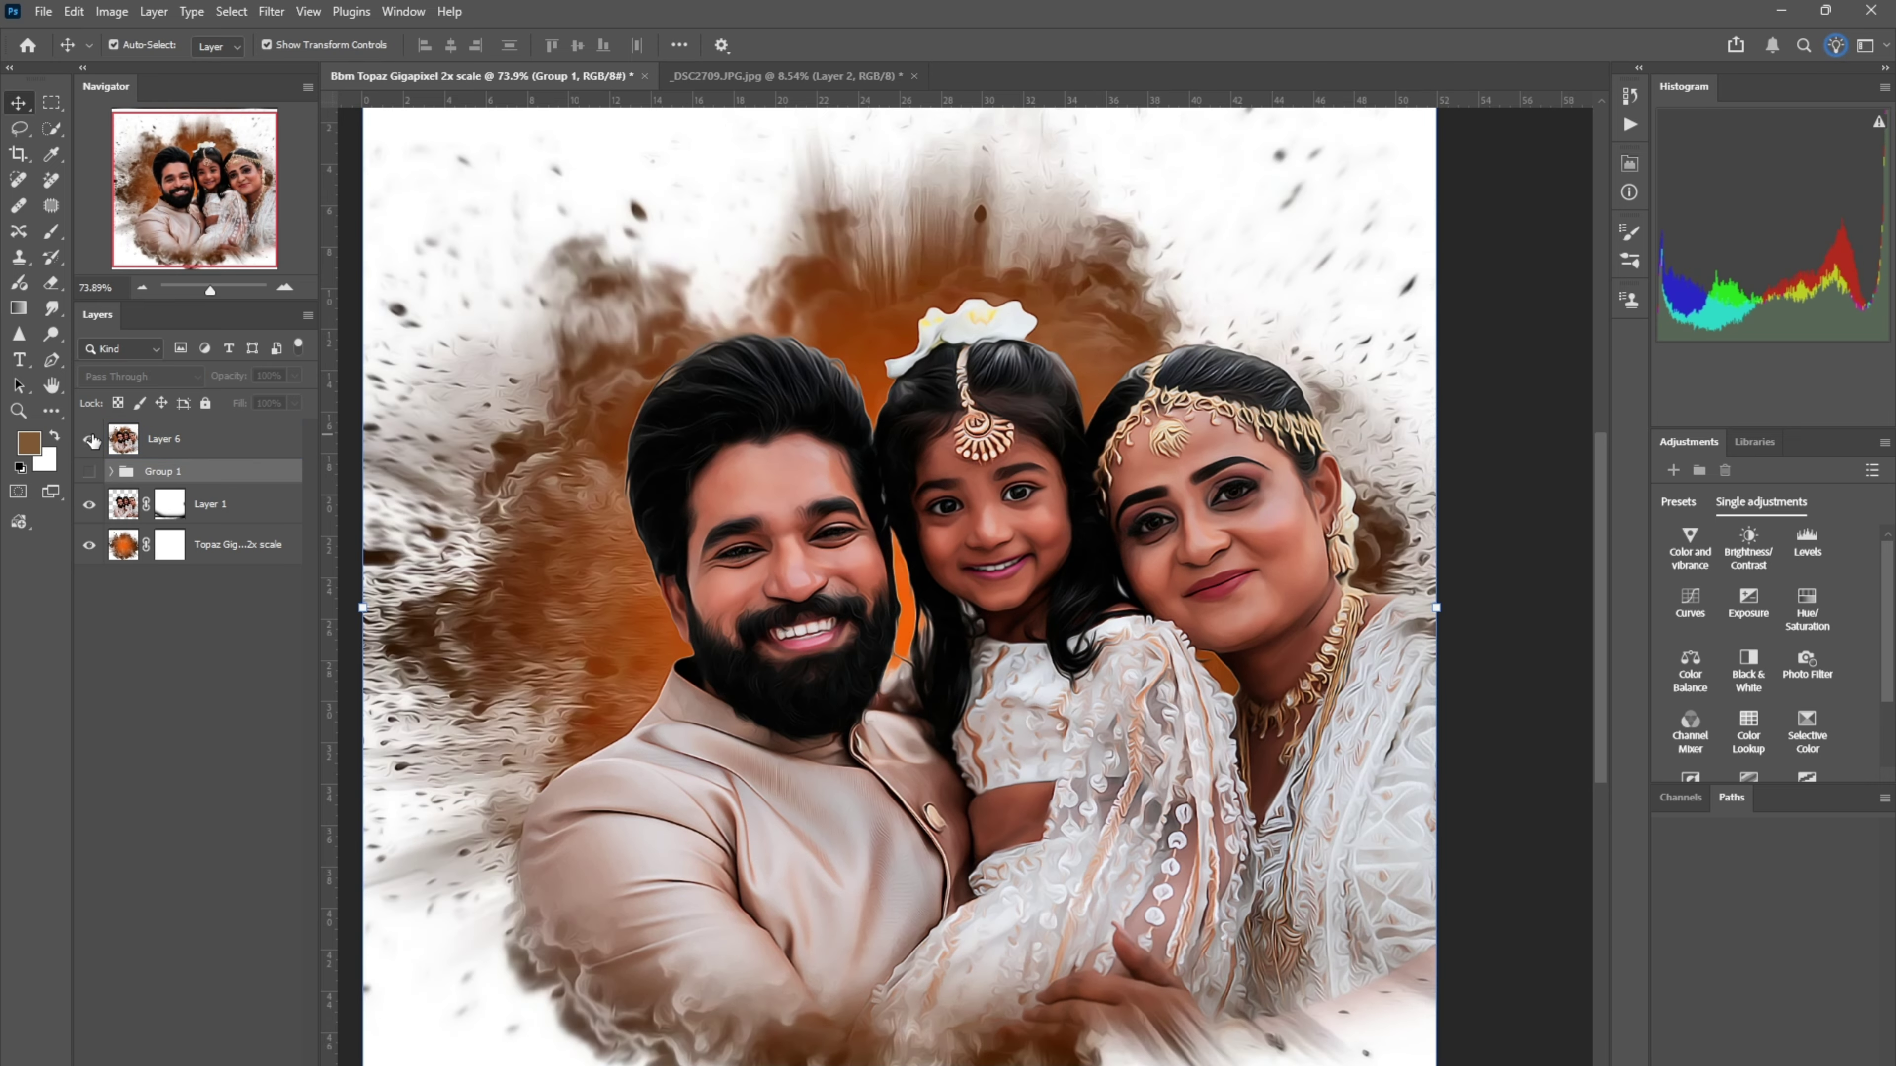
{"action": "scroll", "coordinate": [904, 537], "scroll_direction": "down", "scroll_amount": 2}
{"action": "scroll", "coordinate": [904, 538], "scroll_direction": "up", "scroll_amount": 2}
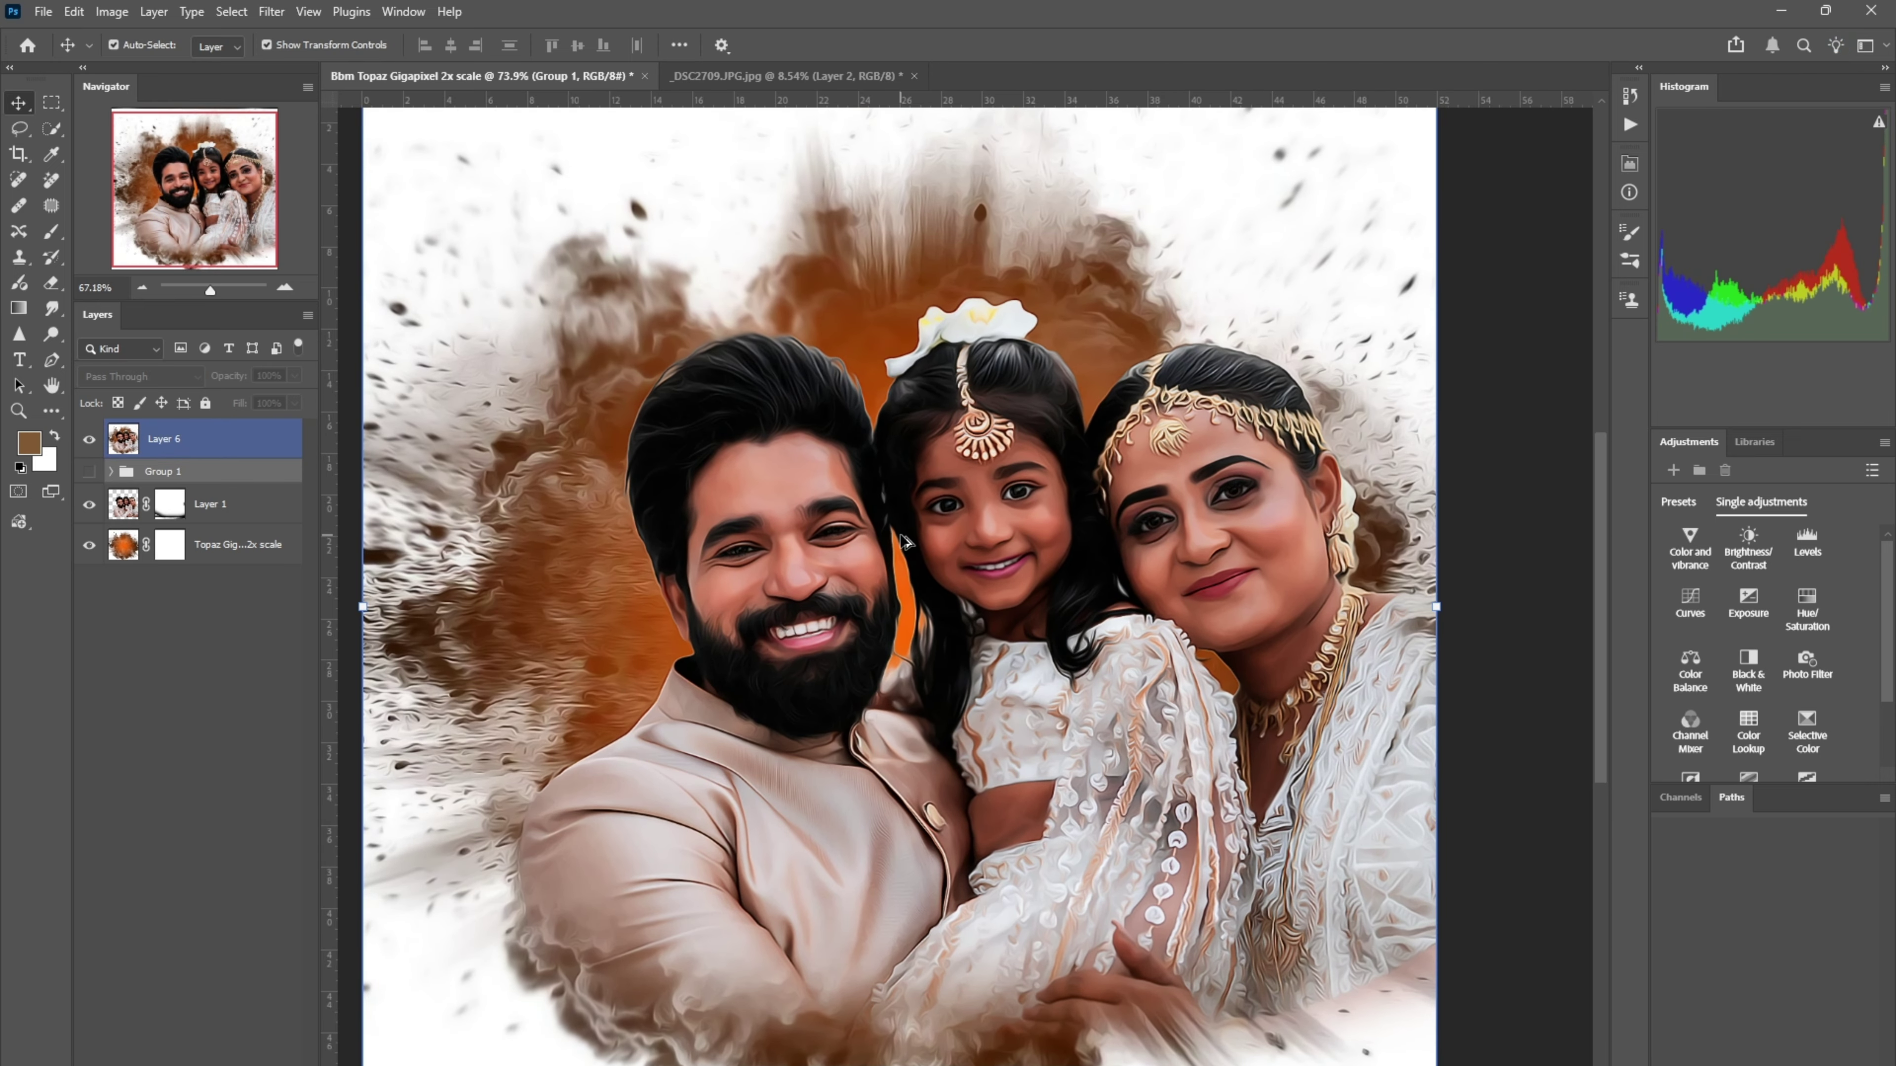
{"action": "scroll", "coordinate": [904, 538], "scroll_direction": "down", "scroll_amount": 1}
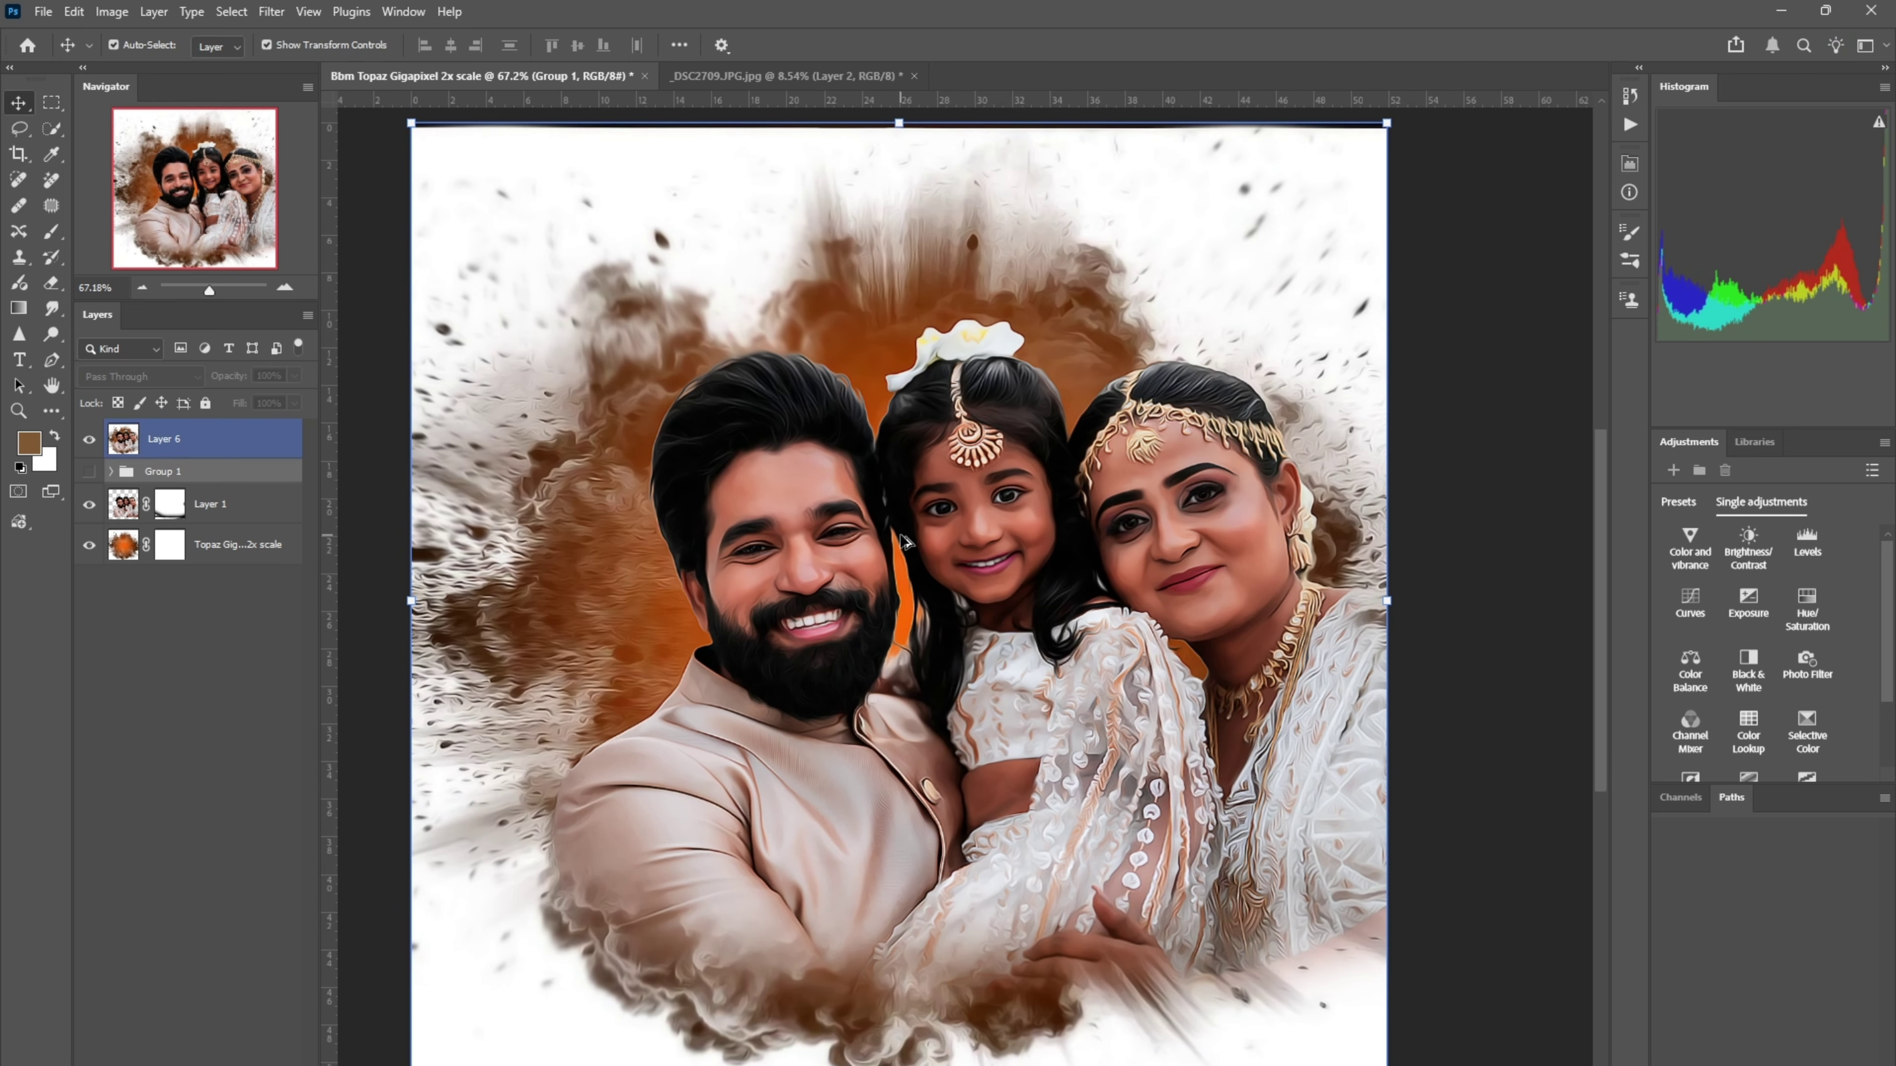